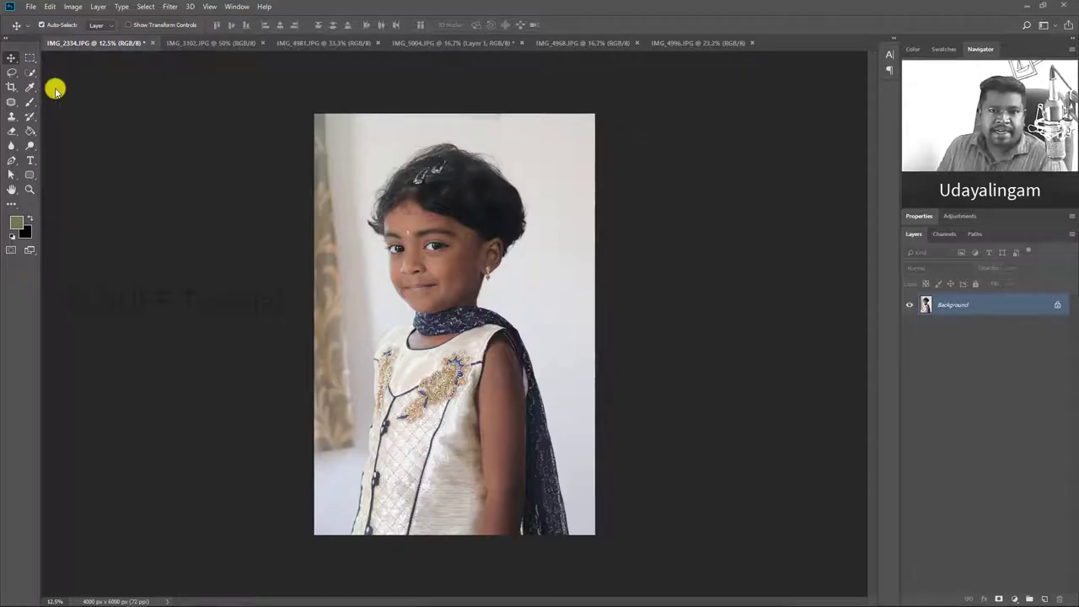
Run Select > Subject on the portrait so an active selection outlines the girl.
left_click(141, 7)
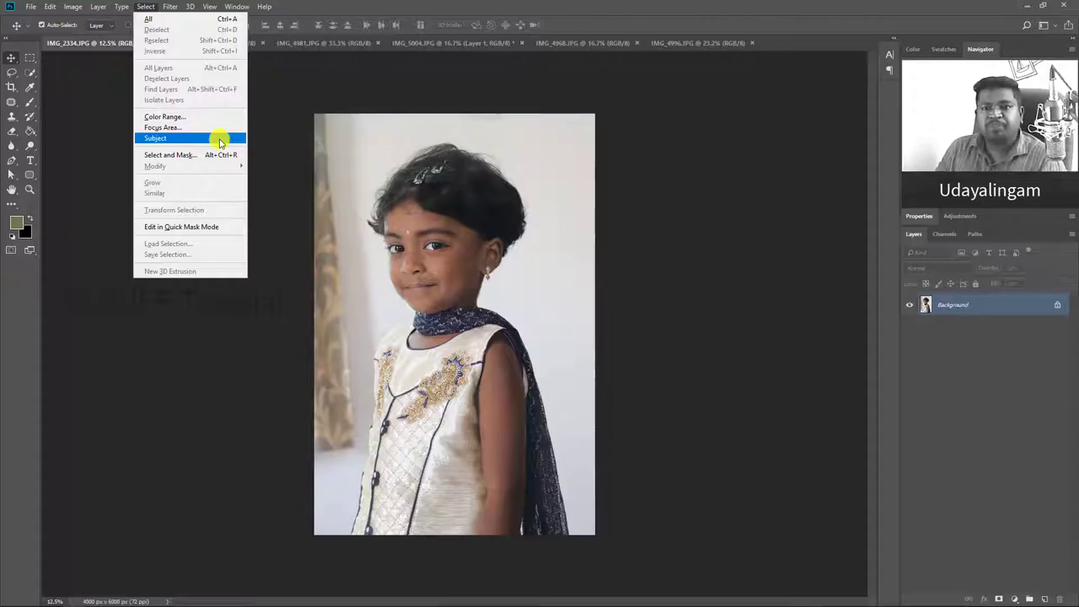
left_click(444, 167)
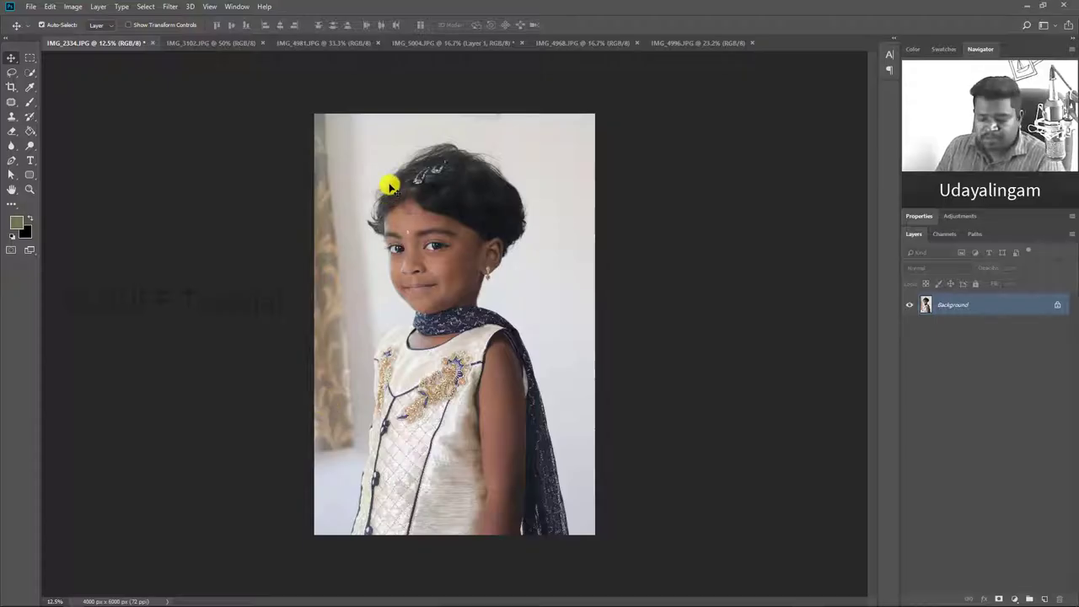
key("ctrl+plus")
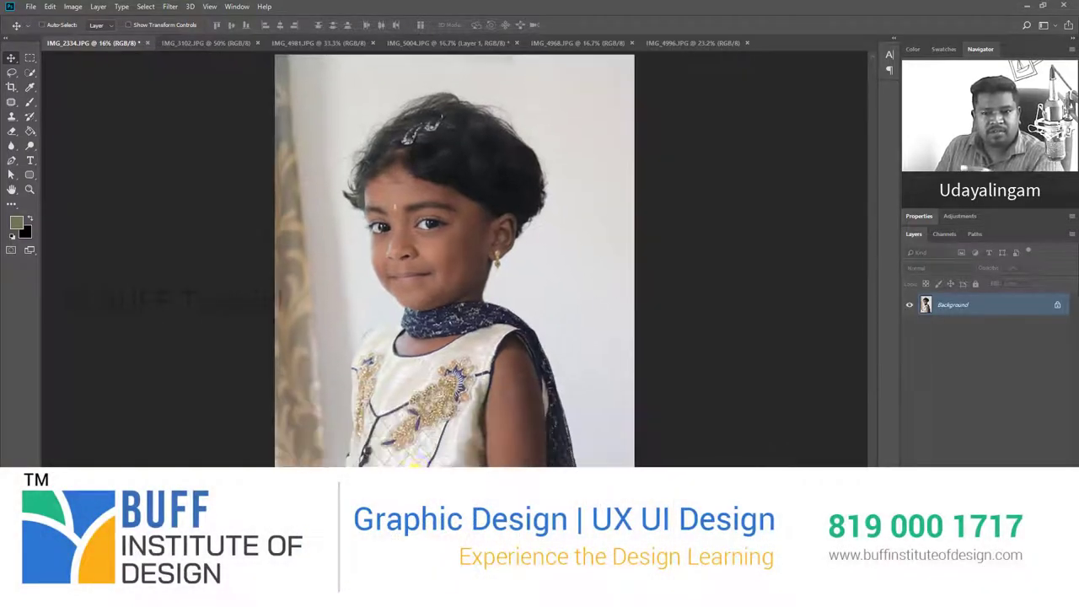
key("ctrl+minus")
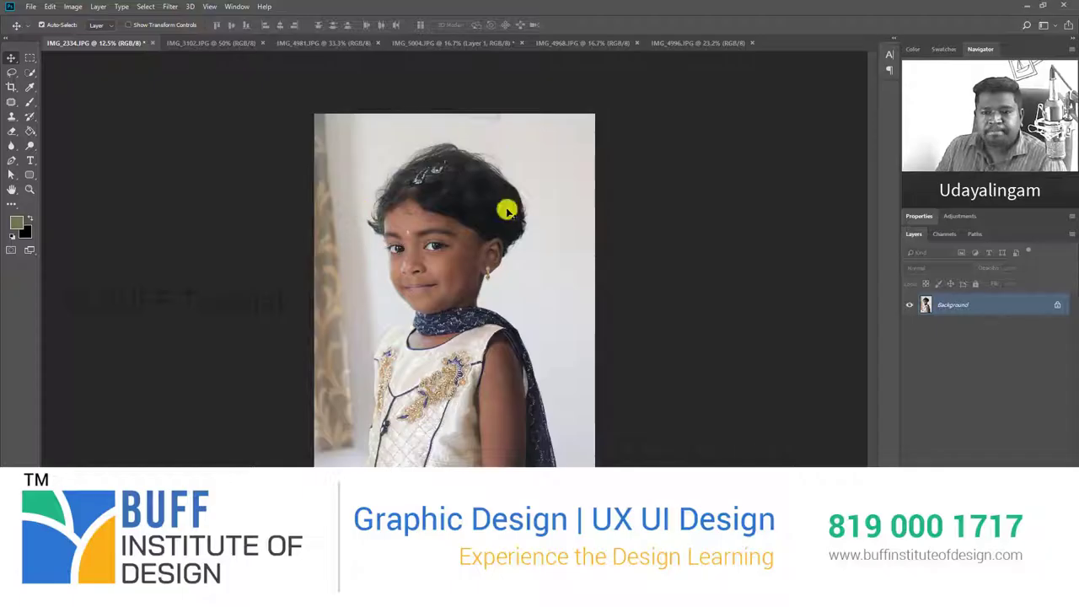
left_click(146, 7)
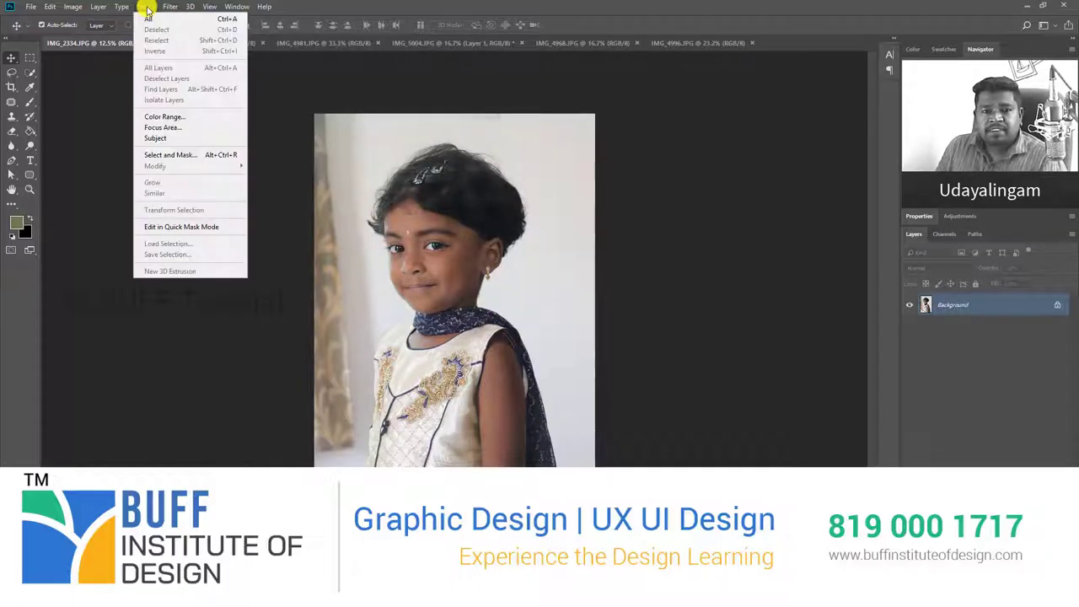
left_click(174, 138)
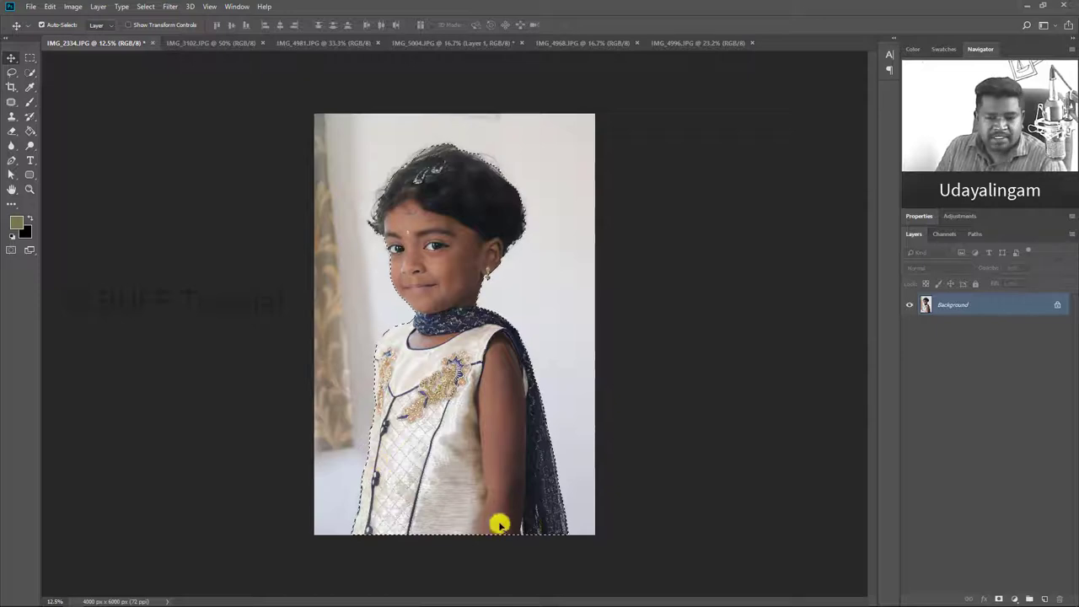
Zoom in and inspect the selection edge around the shoulder, dupatta, face and hair clip.
scroll(548, 535, "up", 3)
scroll(590, 531, "up", 1)
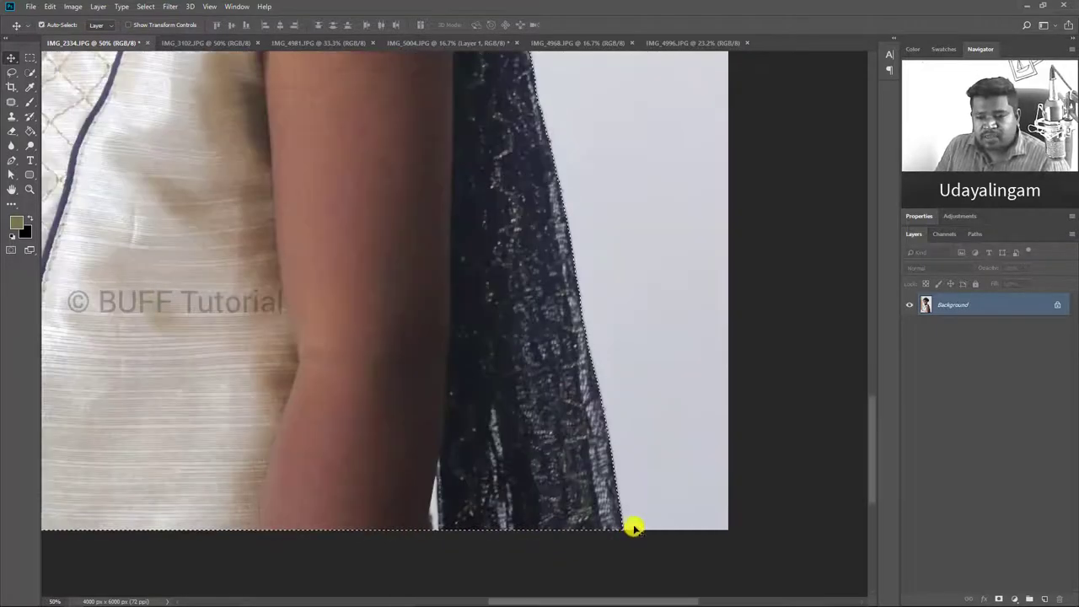
left_click_drag(583, 312, 622, 494)
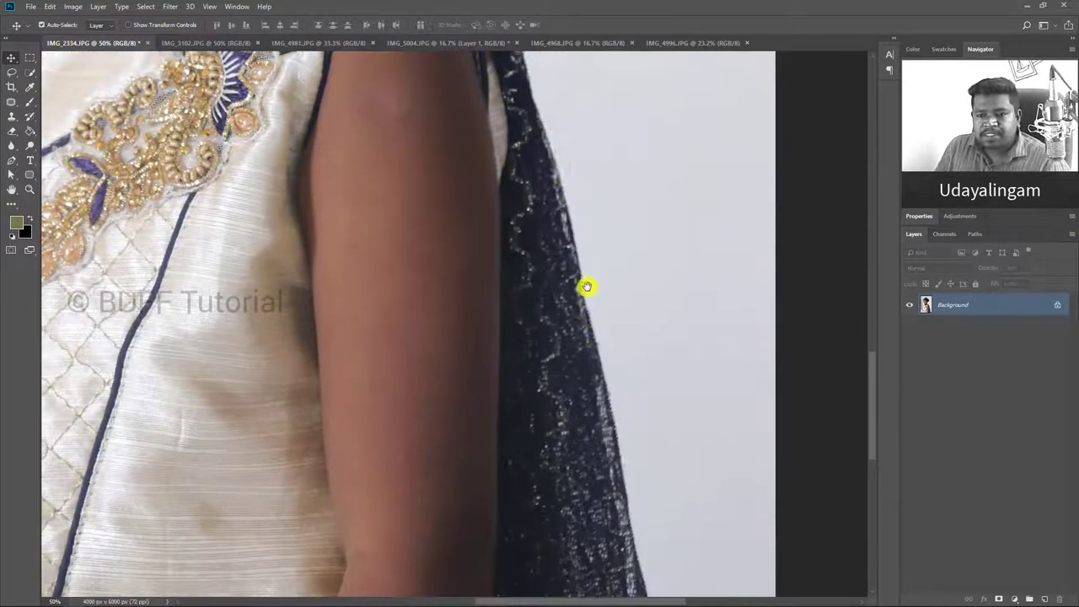
left_click_drag(587, 287, 623, 460)
left_click_drag(534, 400, 527, 433)
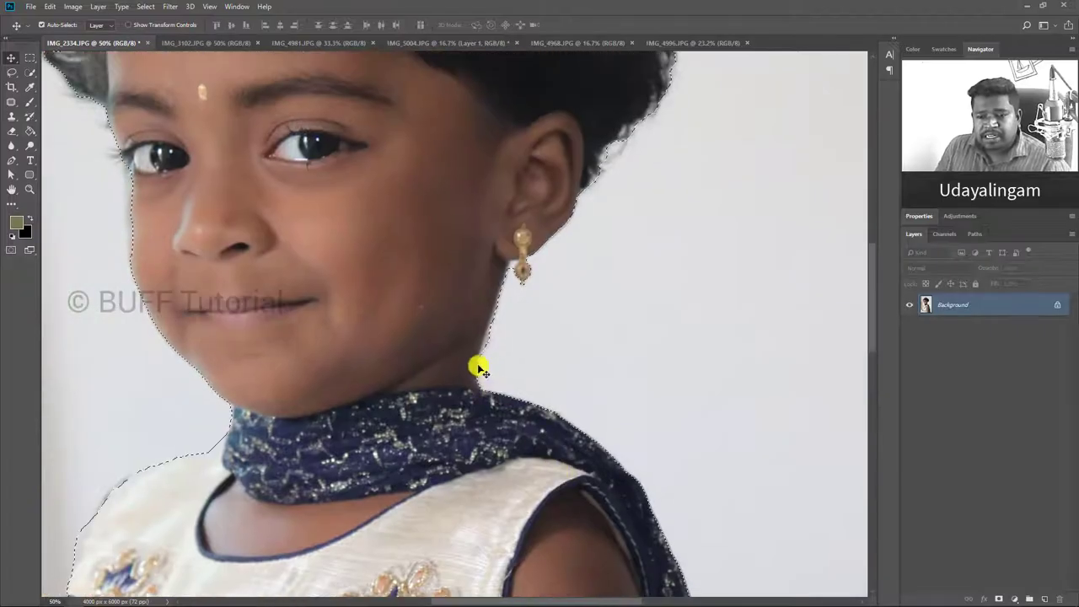
scroll(472, 368, "up", 2)
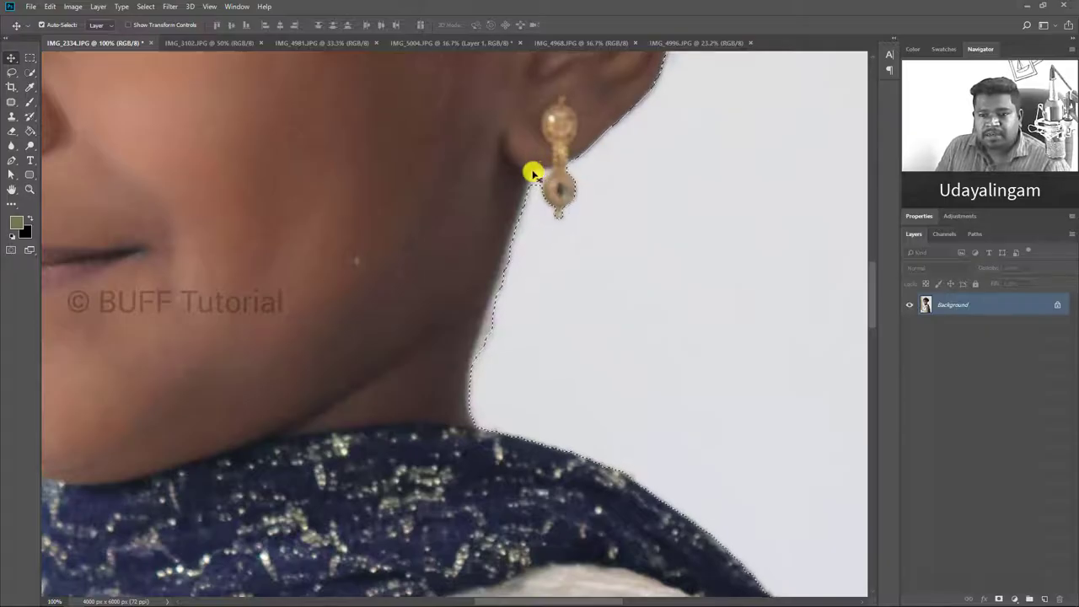
scroll(639, 314, "up", 1)
scroll(639, 314, "up", 5)
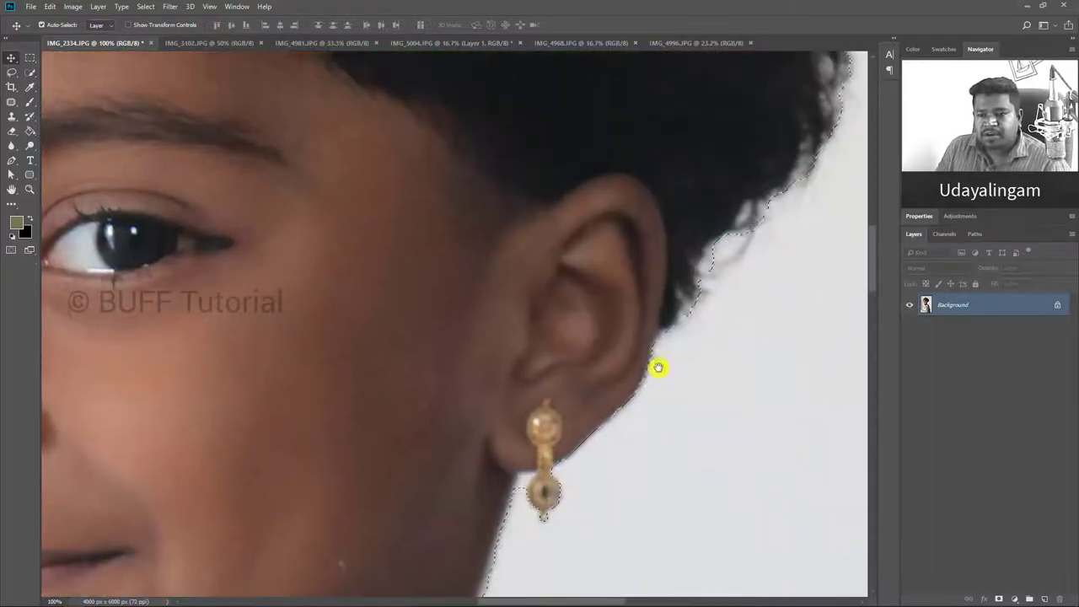
left_click_drag(655, 366, 590, 441)
scroll(689, 497, "up", 2)
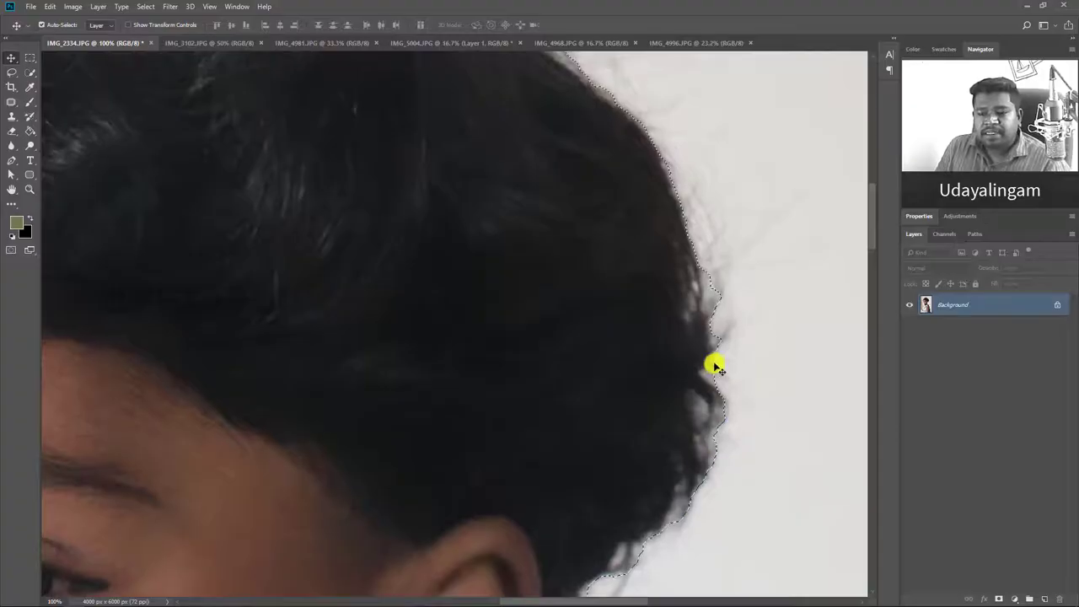
left_click_drag(691, 229, 739, 410)
scroll(578, 236, "up", 1)
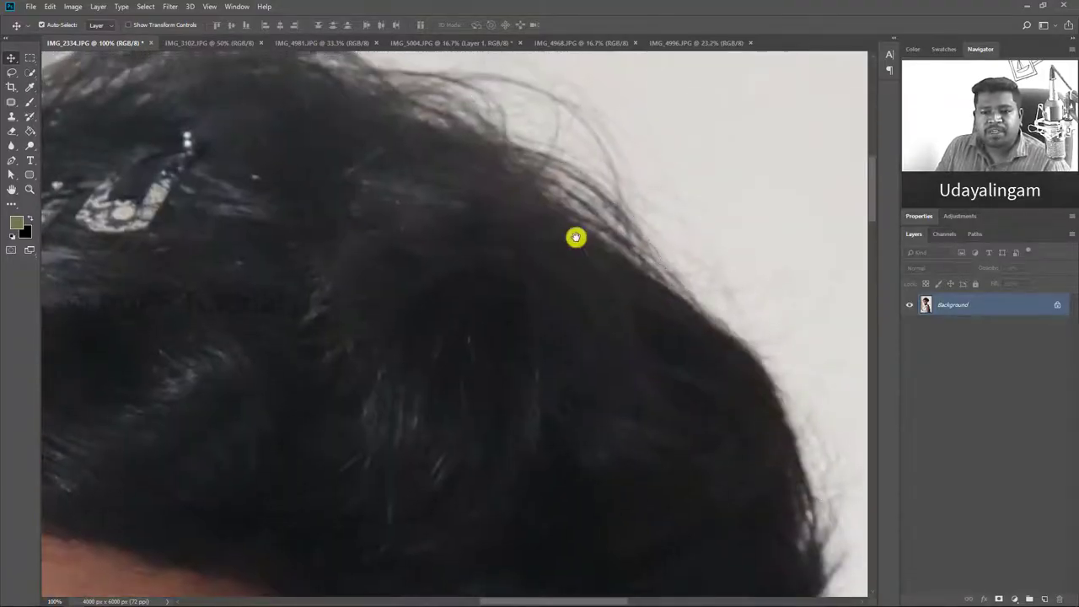
scroll(599, 255, "up", 5)
Move down to check the selection along the neck, shirt buttons and dress edge.
scroll(489, 211, "left", 5)
scroll(483, 202, "down", 3)
scroll(540, 185, "left", 5)
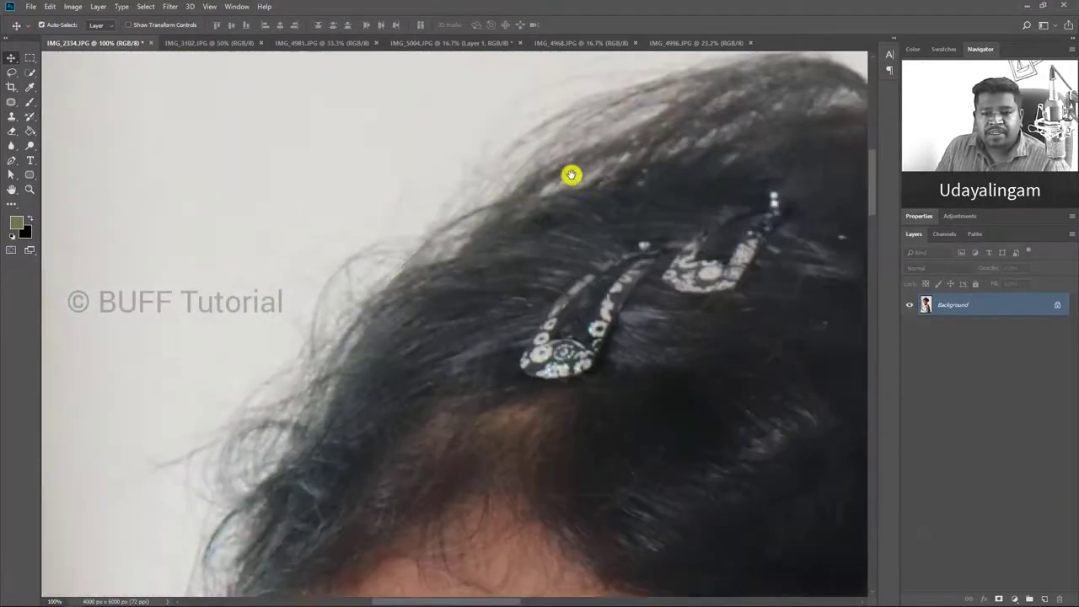
scroll(411, 195, "down", 3)
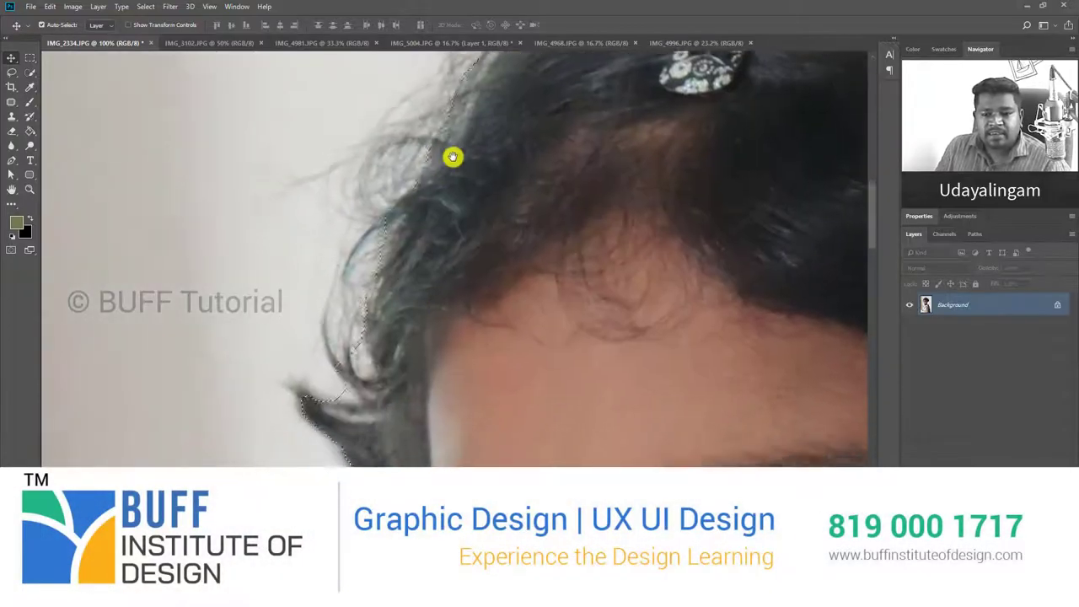
scroll(451, 157, "down", 3)
scroll(429, 322, "down", 5)
scroll(500, 180, "down", 3)
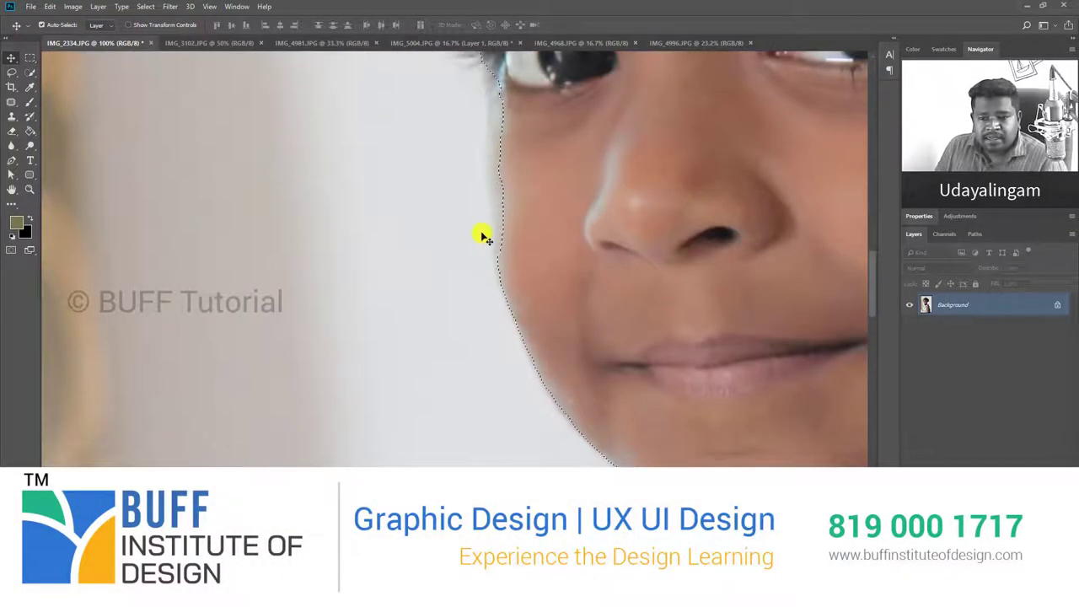
scroll(494, 192, "down", 1)
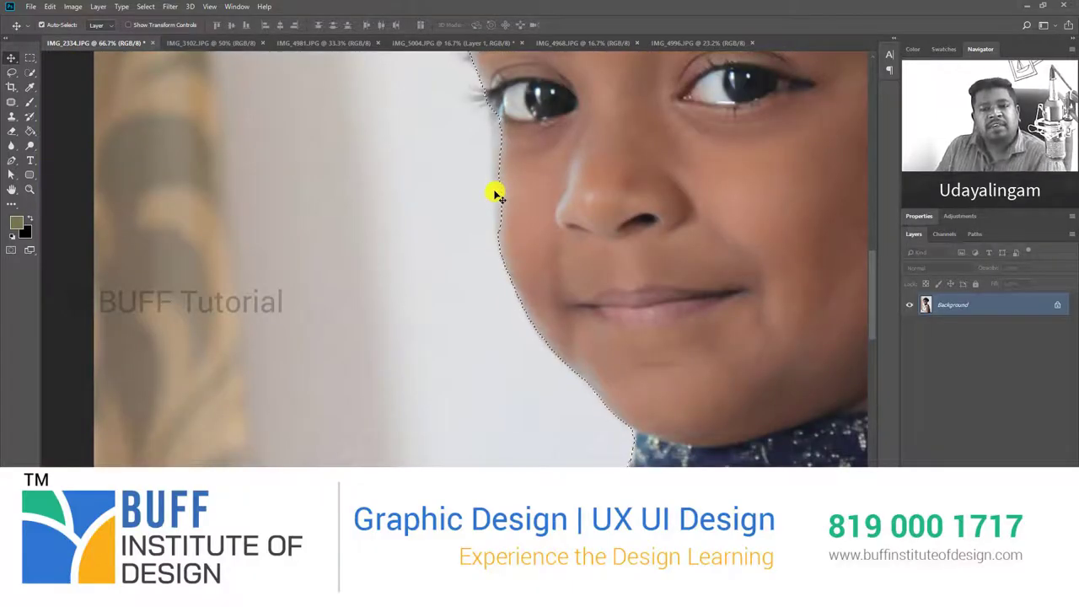
left_click_drag(514, 423, 438, 238)
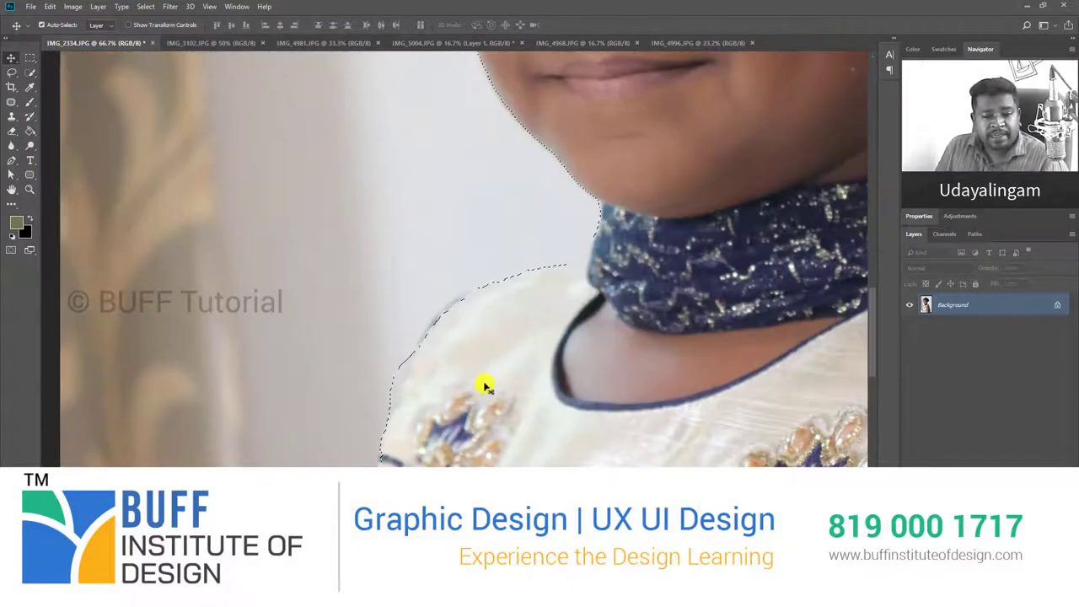
scroll(484, 385, "down", 1)
left_click_drag(440, 458, 484, 248)
scroll(438, 287, "down", 1)
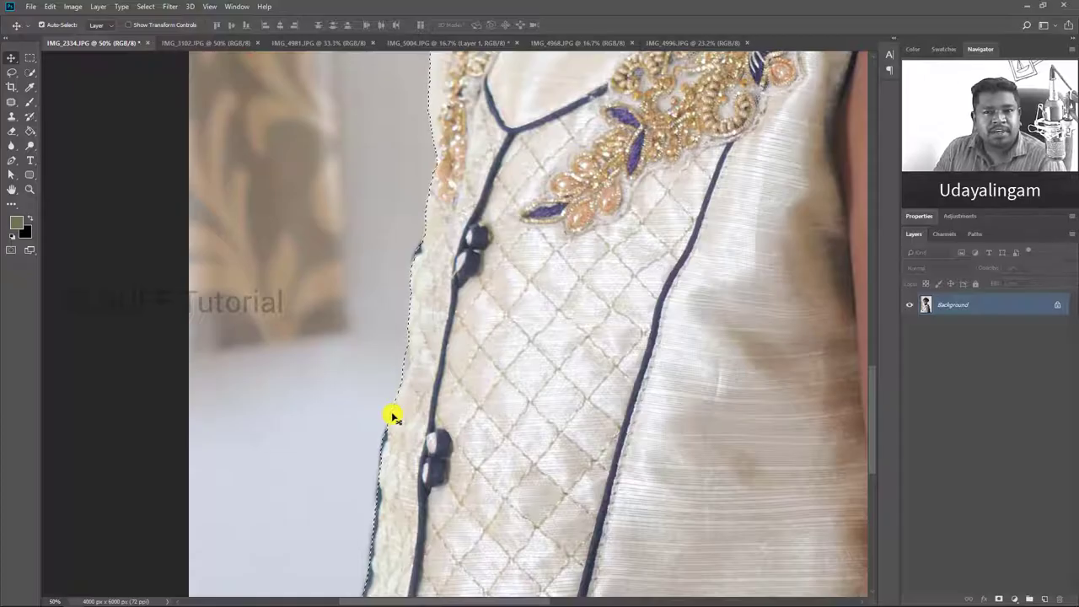
Zoom out of the portrait and switch to the IMG_3102.JPG gold ring photo.
scroll(414, 342, "down", 5)
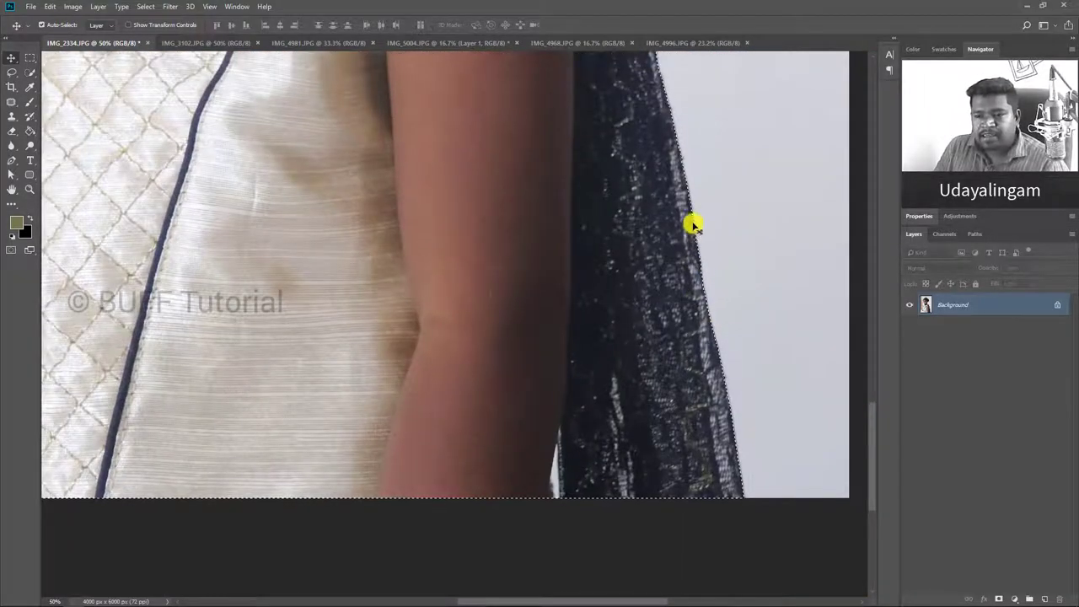
scroll(713, 366, "up", 3)
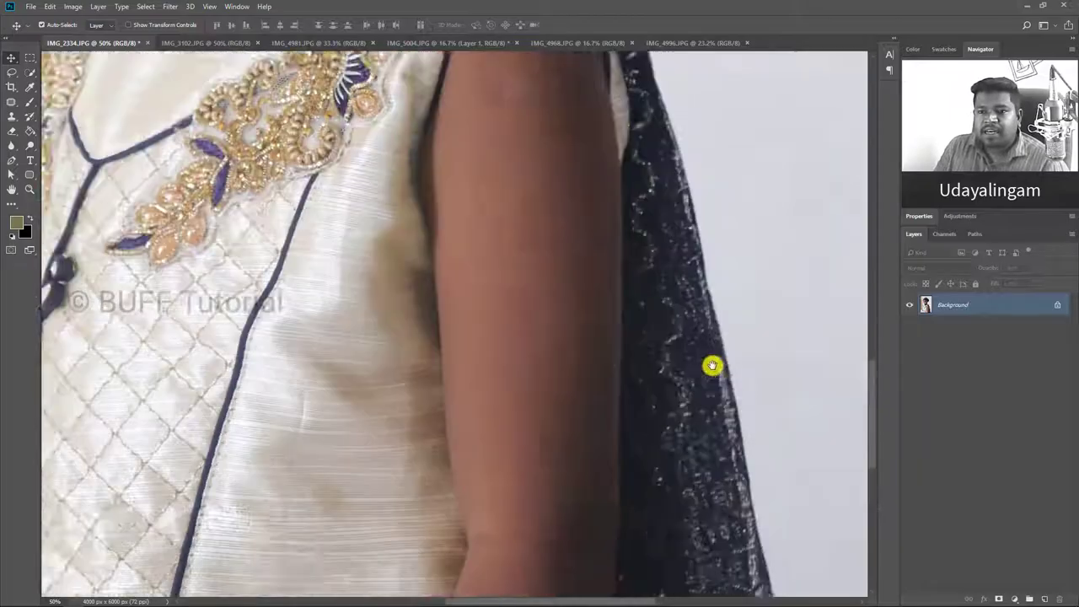
scroll(612, 243, "up", 4)
scroll(616, 285, "up", 4)
scroll(566, 253, "up", 1)
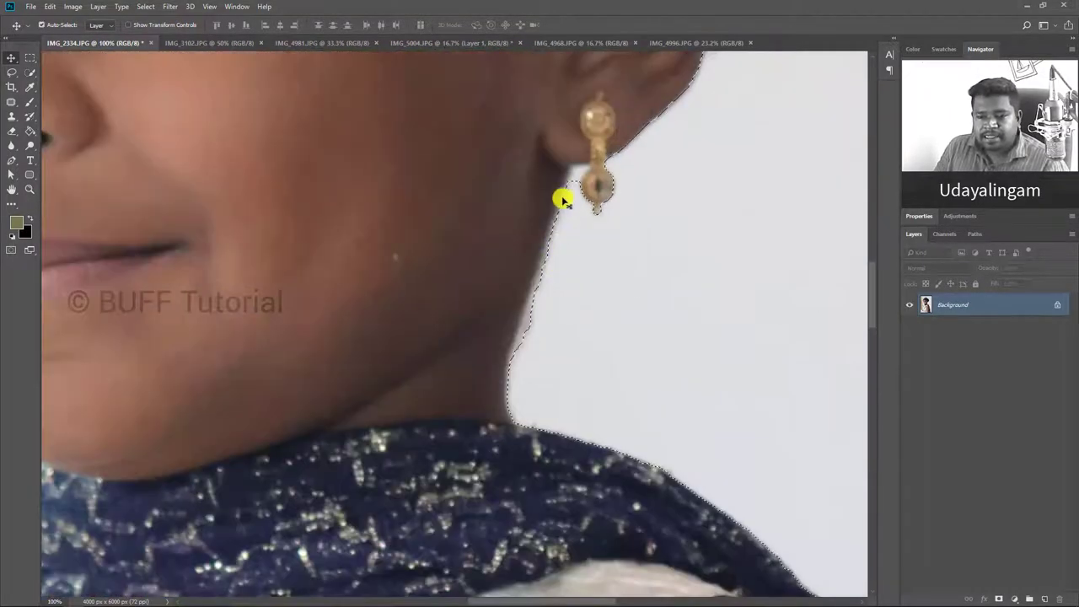
scroll(549, 241, "up", 1)
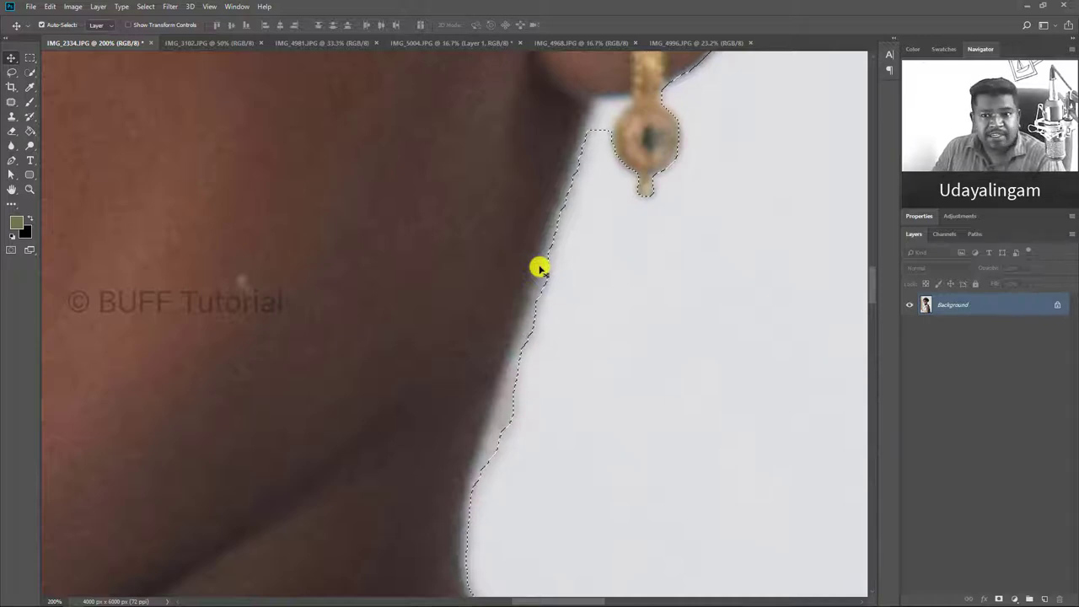
scroll(540, 268, "down", 5)
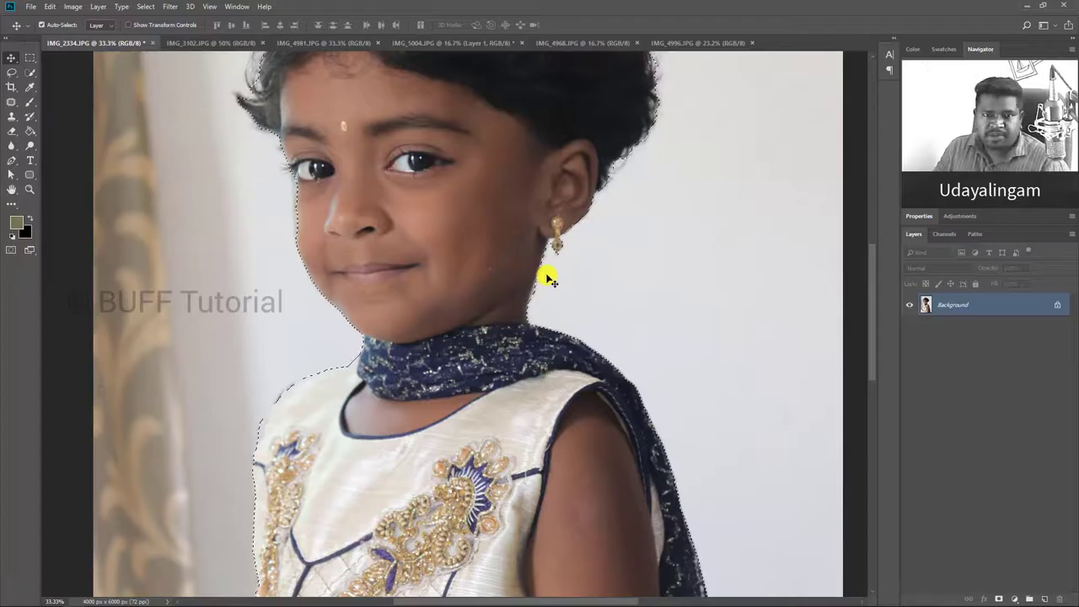
left_click(216, 42)
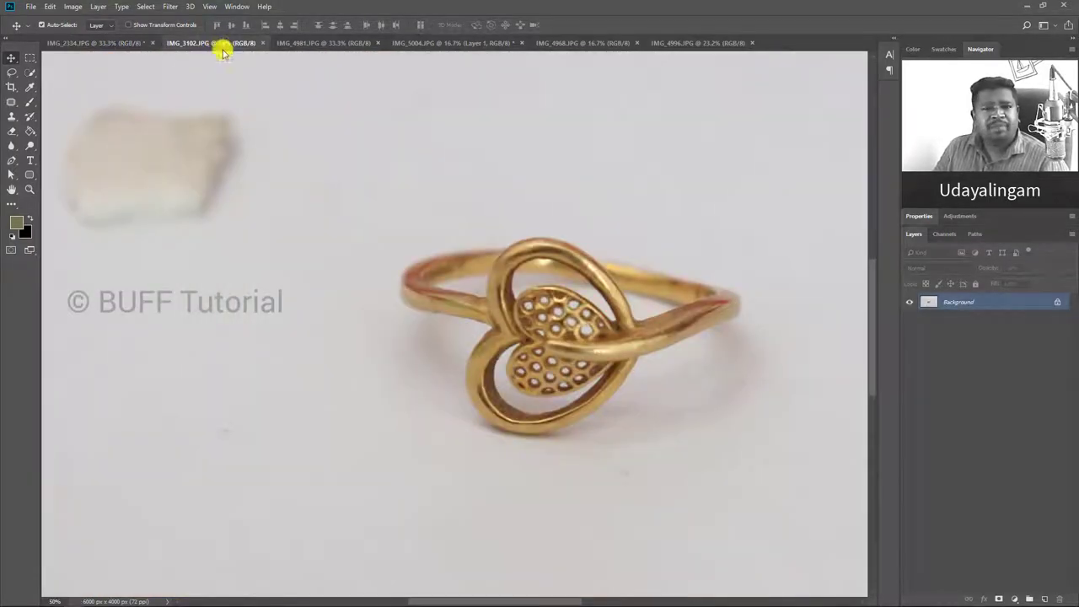
Zoom in and auto-select the gold ring as subject, then move to IMG_4981.JPG.
left_click_drag(691, 273, 549, 252)
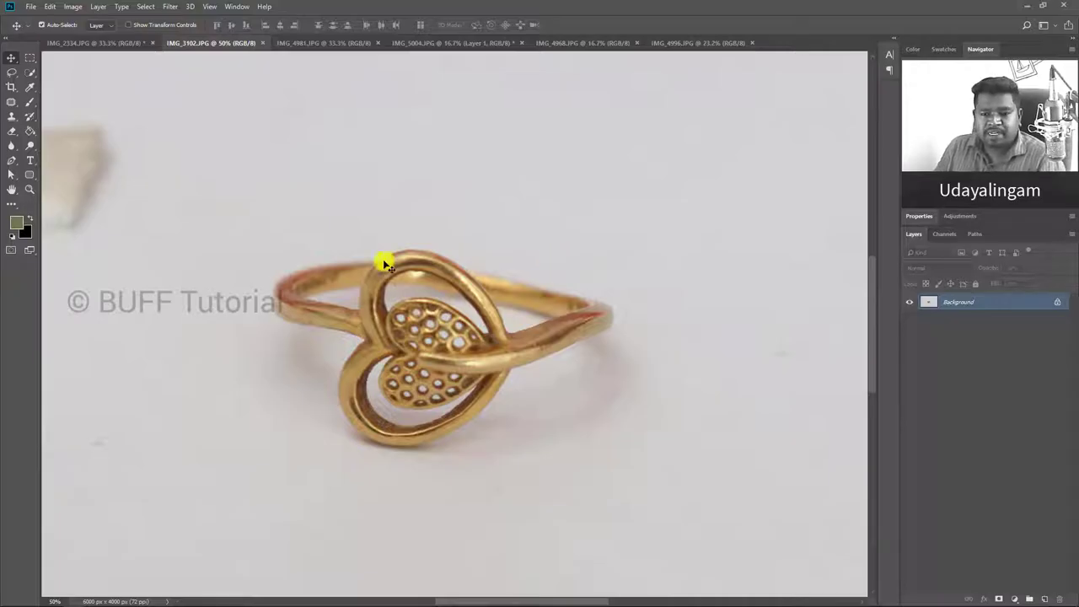
key("ctrl+plus")
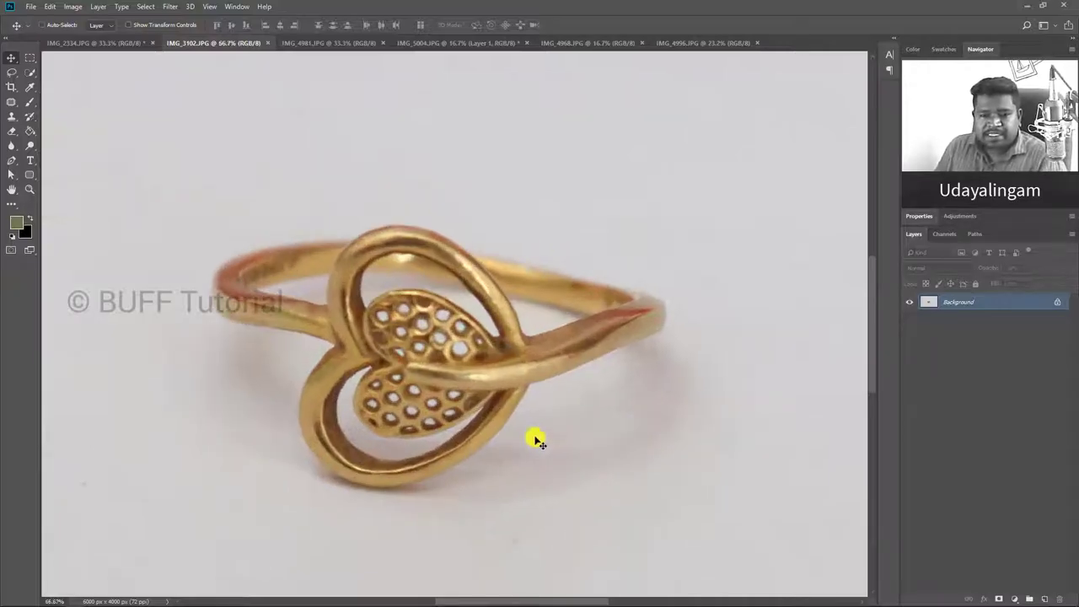
key("ctrl+plus")
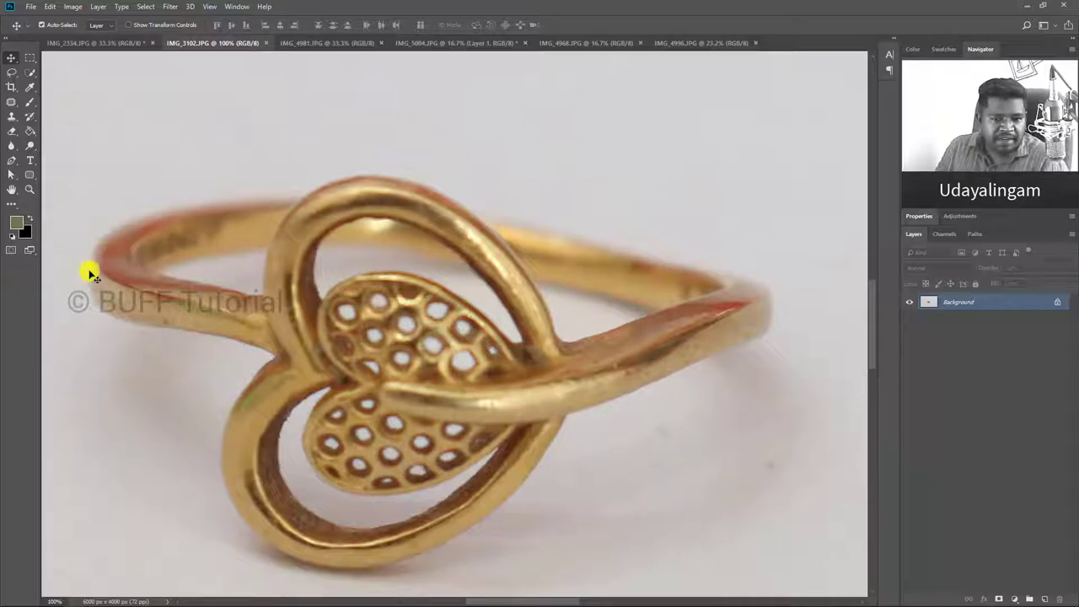
scroll(277, 284, "down", 1)
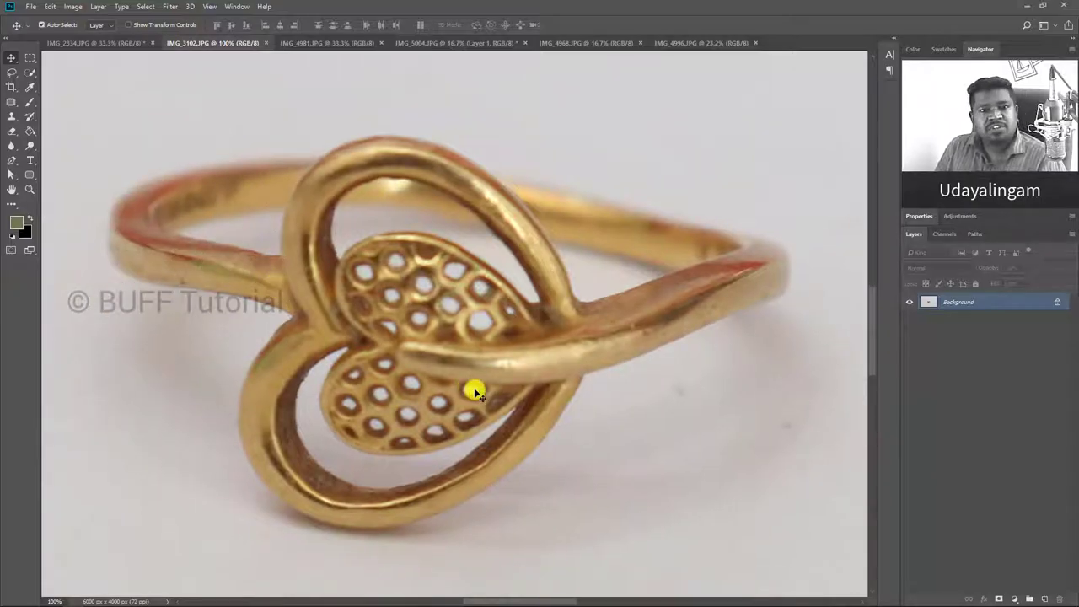
left_click(145, 8)
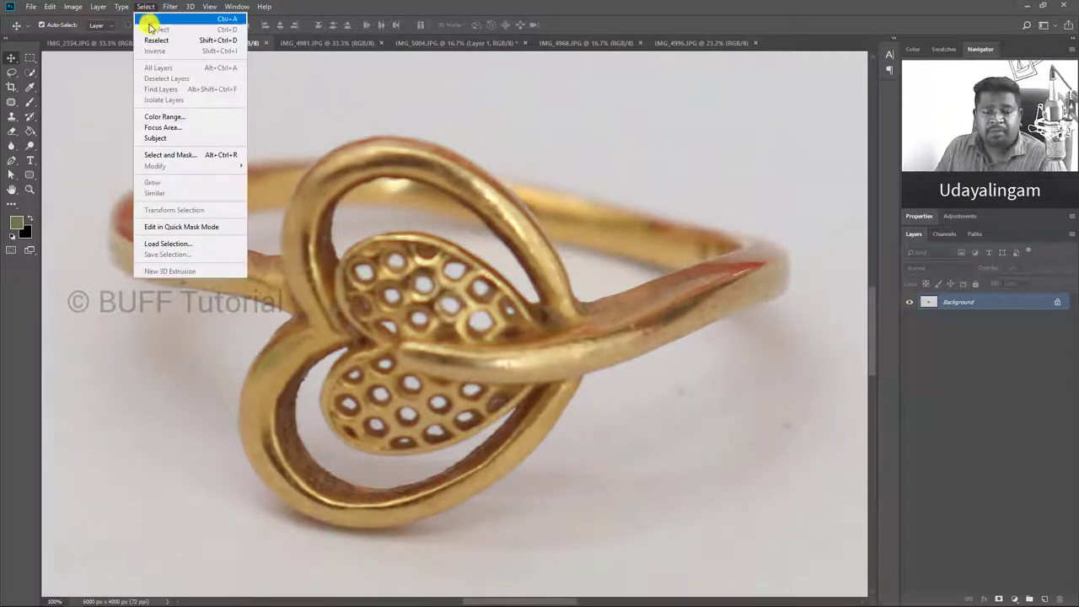
left_click(173, 137)
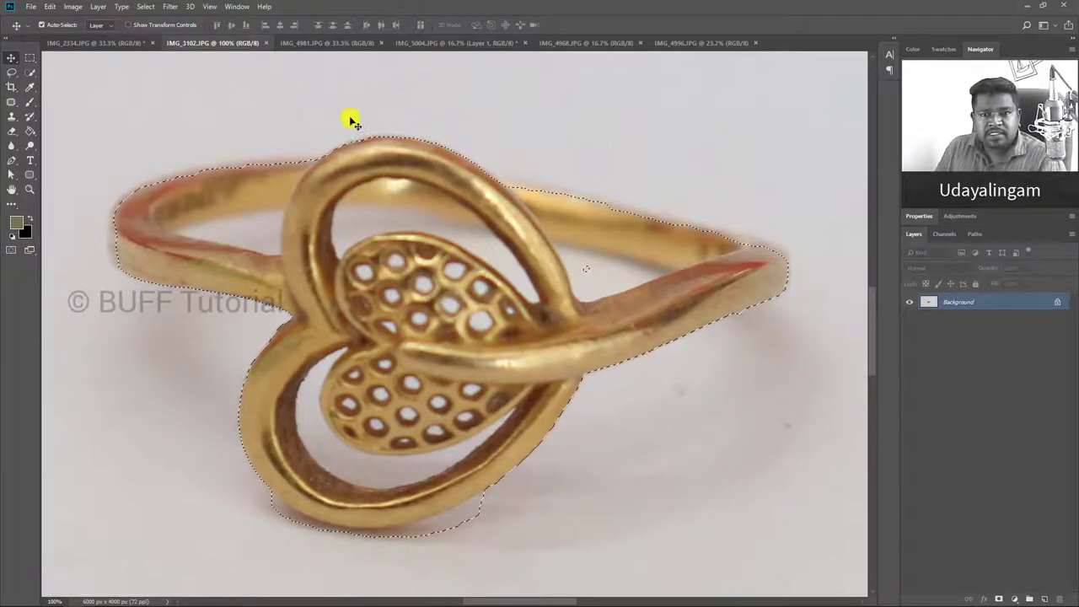
left_click(309, 47)
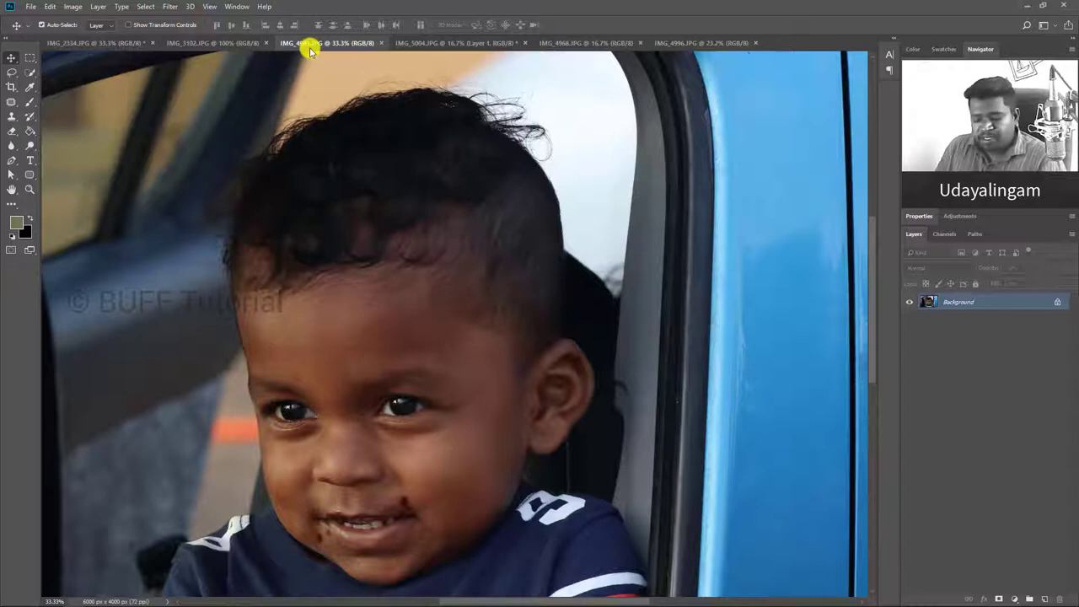
Zoom out, auto-select the boy in the car, then go to the IMG_5004.JPG dog photo.
key("ctrl+minus")
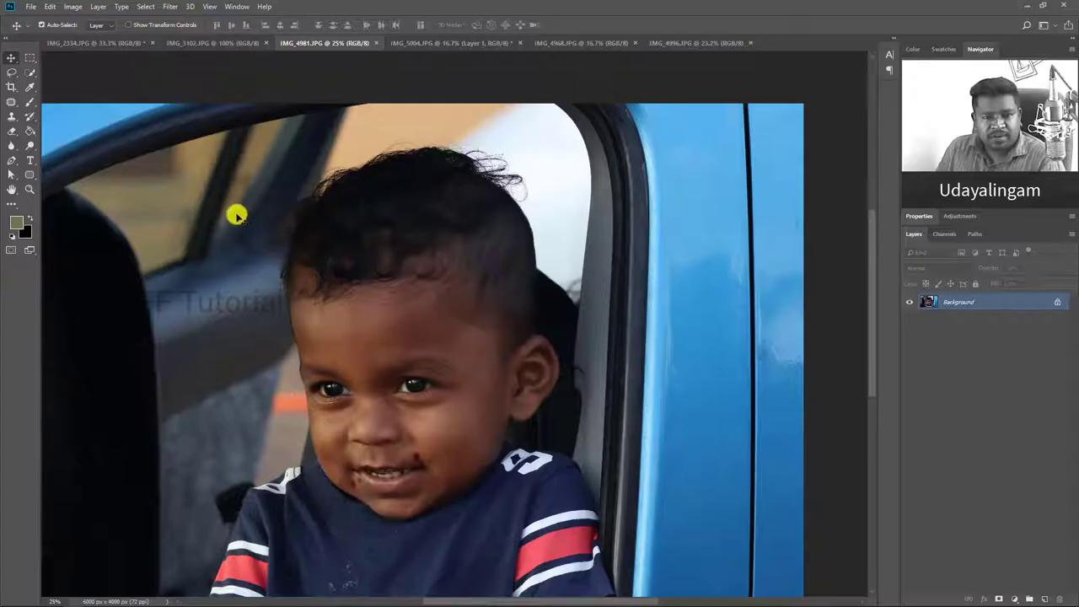
left_click(145, 6)
left_click(193, 140)
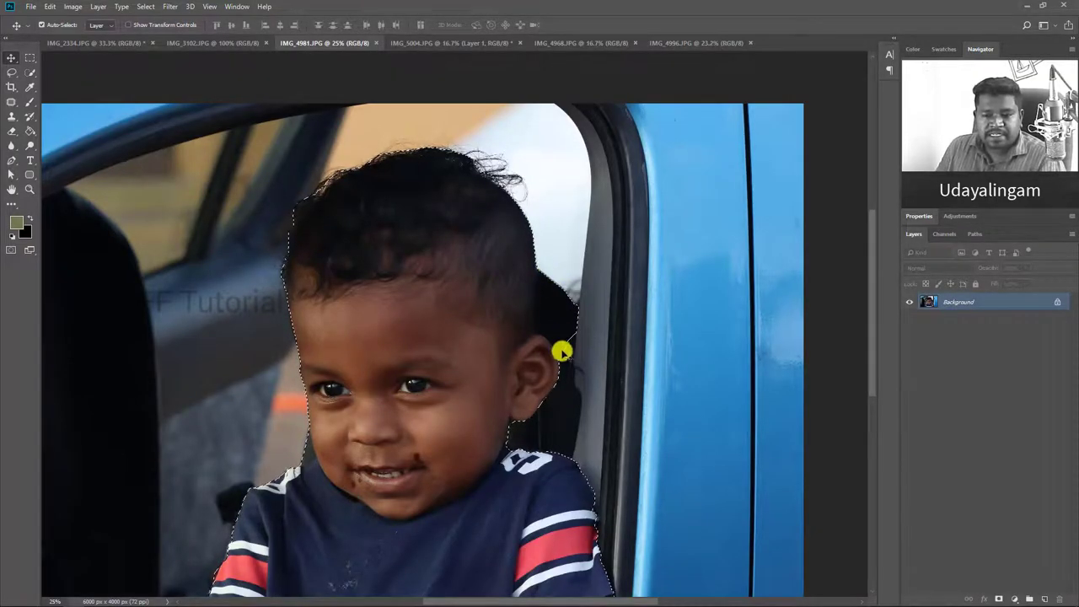
key("ctrl+Tab")
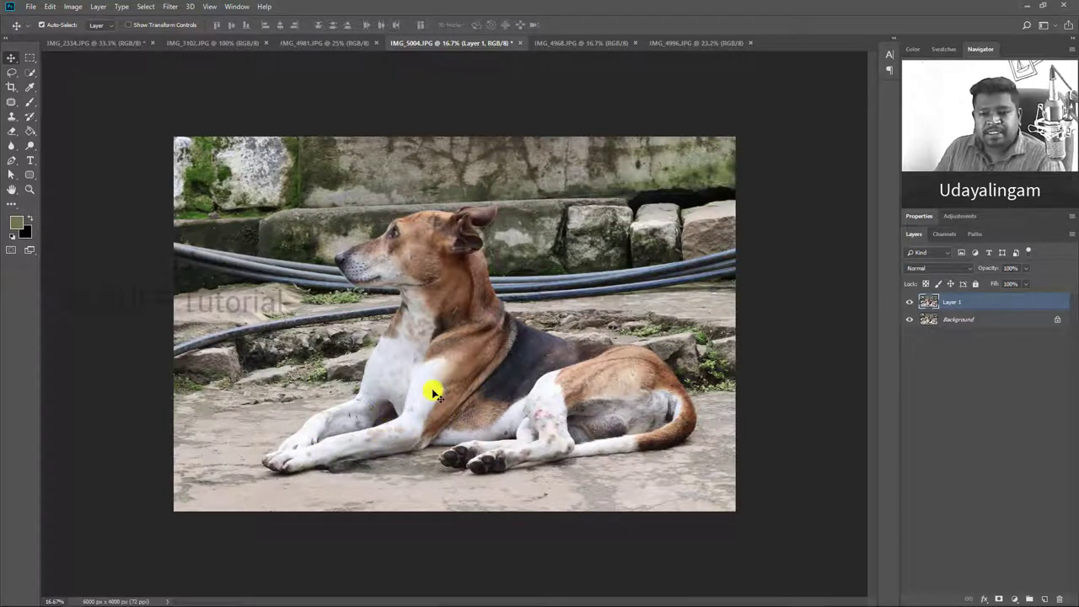
Auto-select the reclining dog, zoom in on its paws and back out, then open IMG_4968.JPG.
left_click(145, 6)
left_click(160, 138)
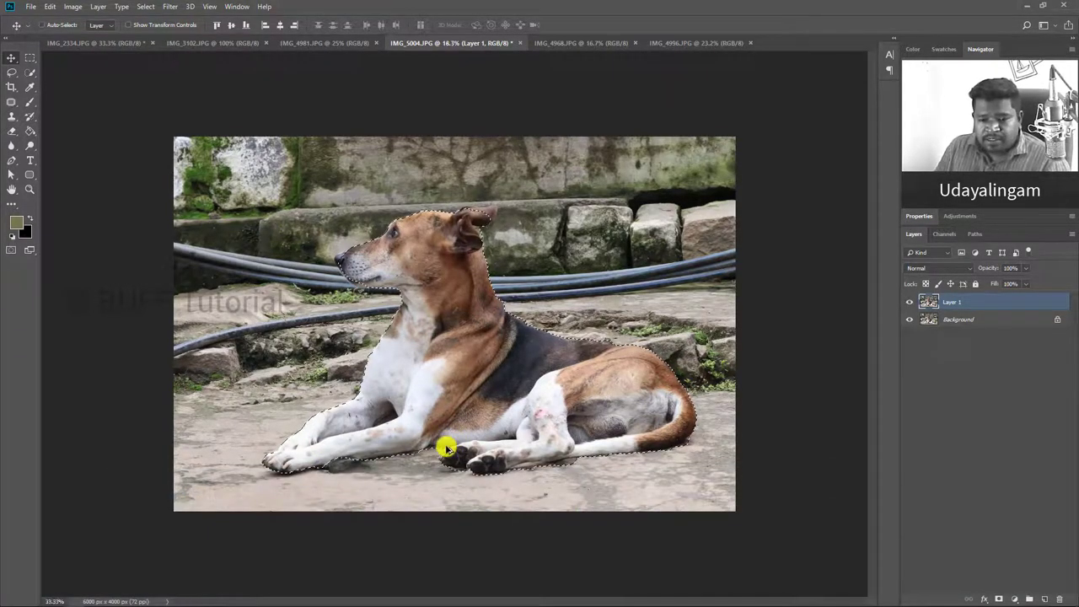
scroll(446, 445, "up", 4)
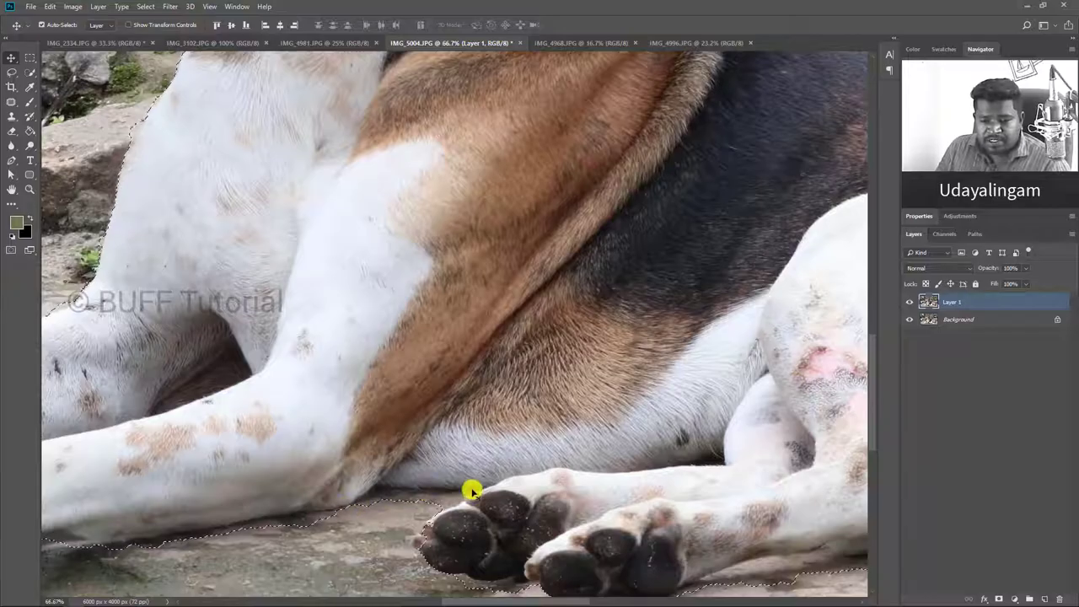
scroll(455, 485, "down", 1)
scroll(431, 471, "down", 1)
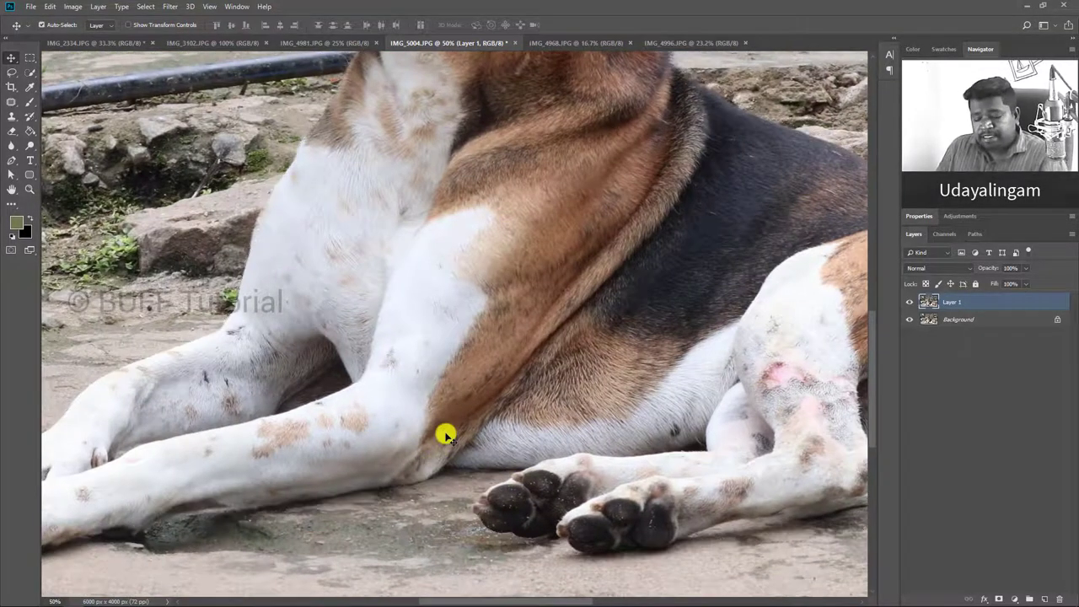
scroll(445, 442, "down", 1)
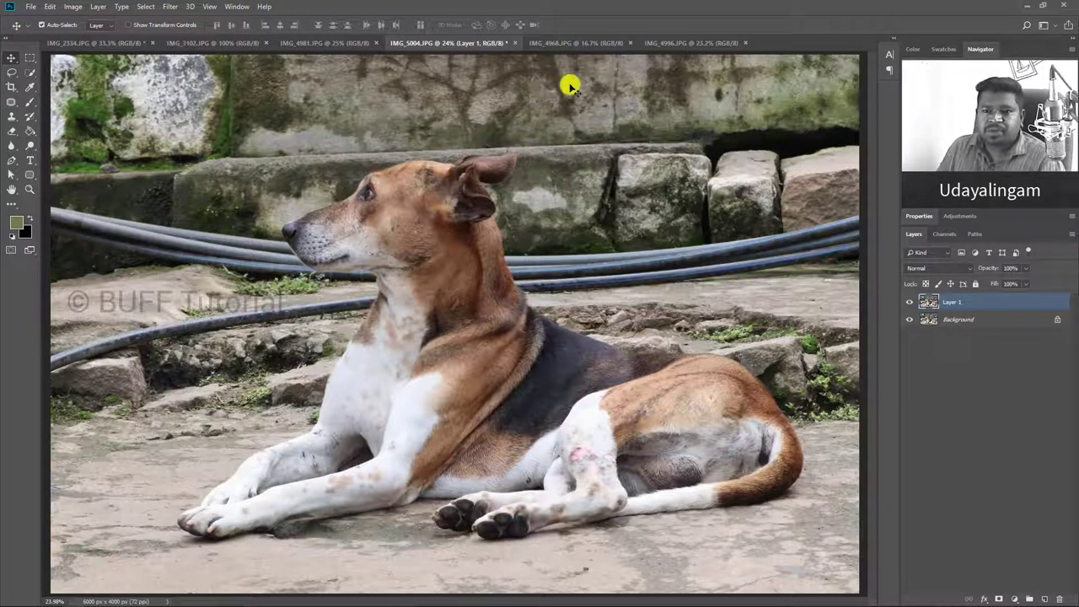
left_click(566, 43)
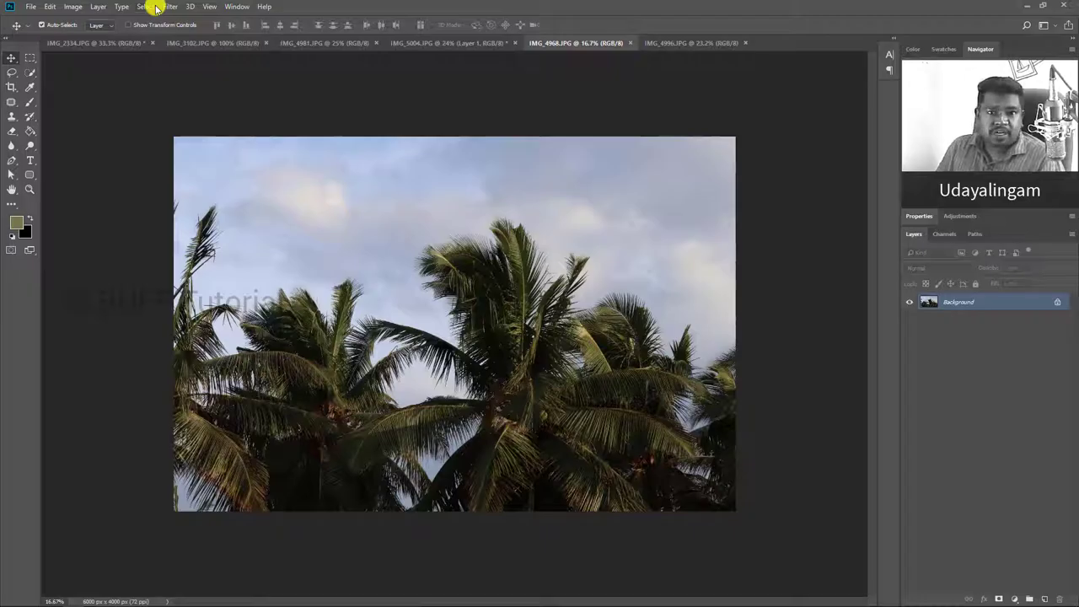
Auto-select the palm trees, inspect the result, deselect with Ctrl+D, and switch to IMG_4996.JPG.
left_click(156, 9)
left_click(190, 138)
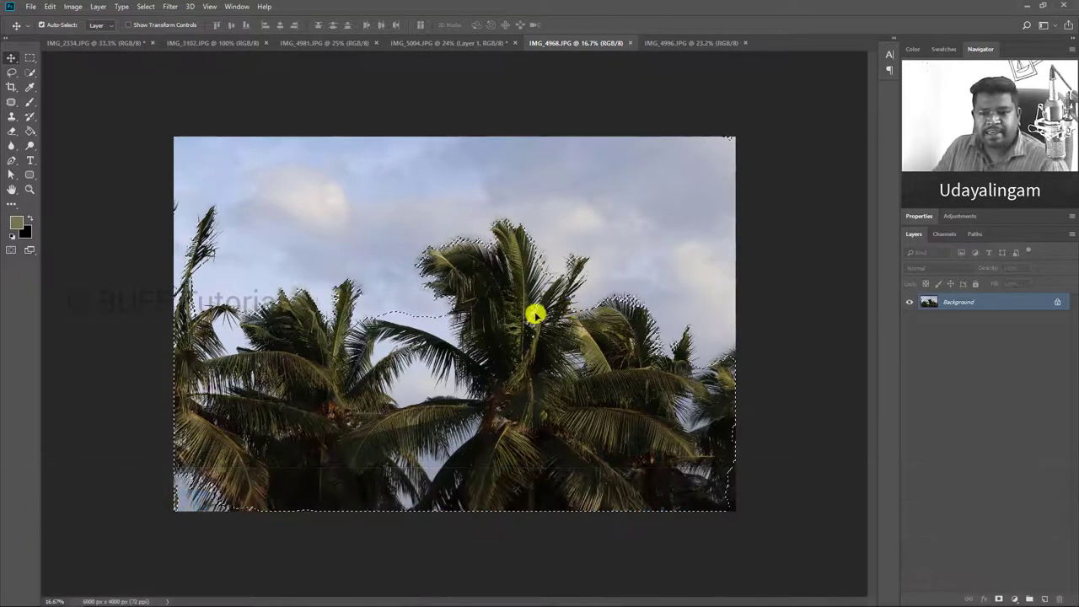
scroll(460, 337, "up", 4)
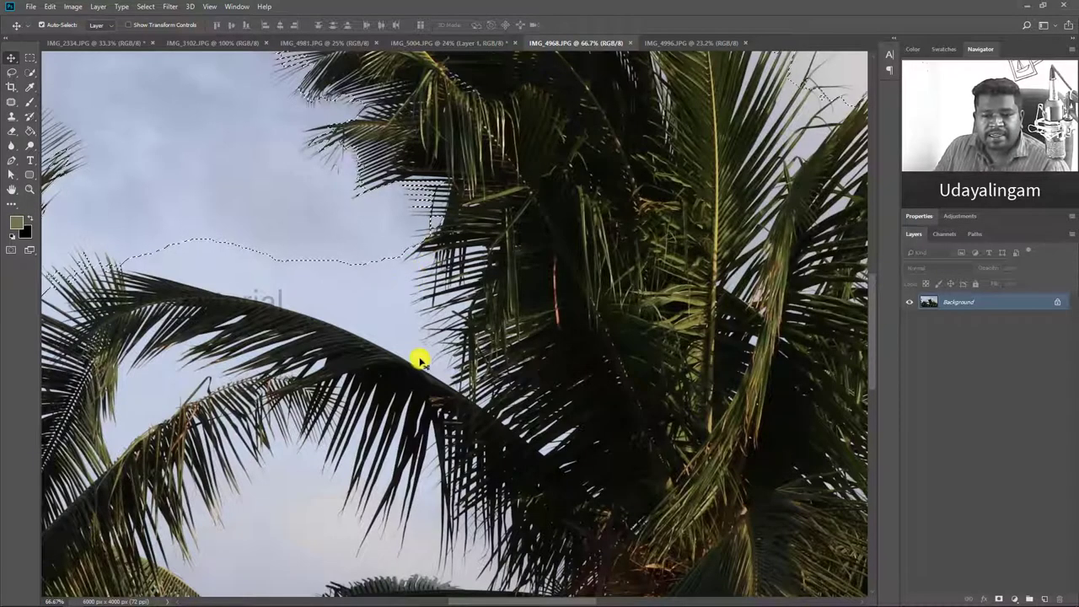
scroll(419, 357, "down", 4)
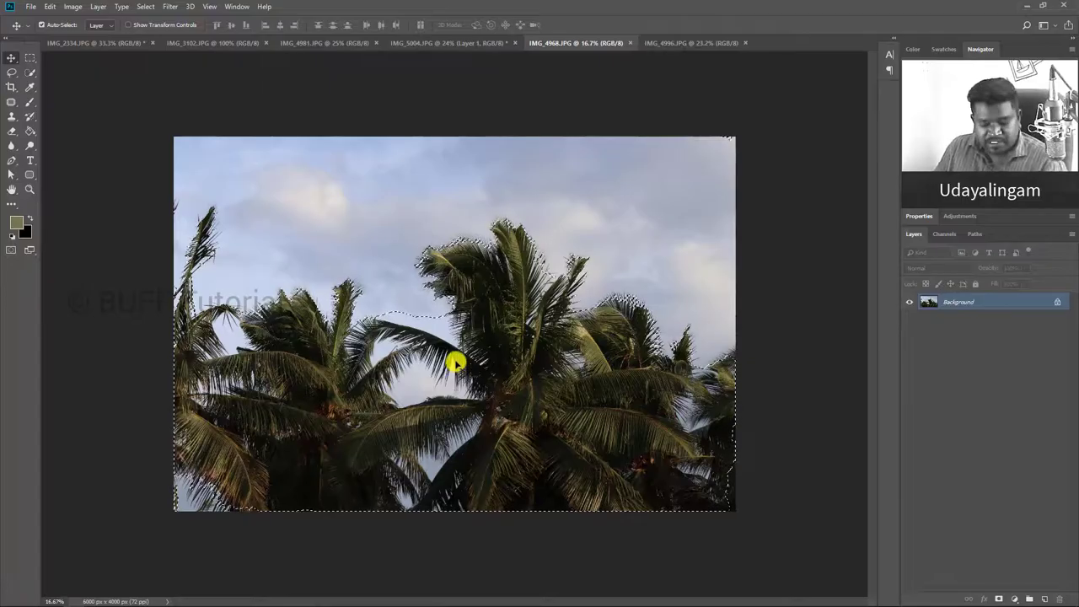
key("ctrl+d")
left_click(665, 45)
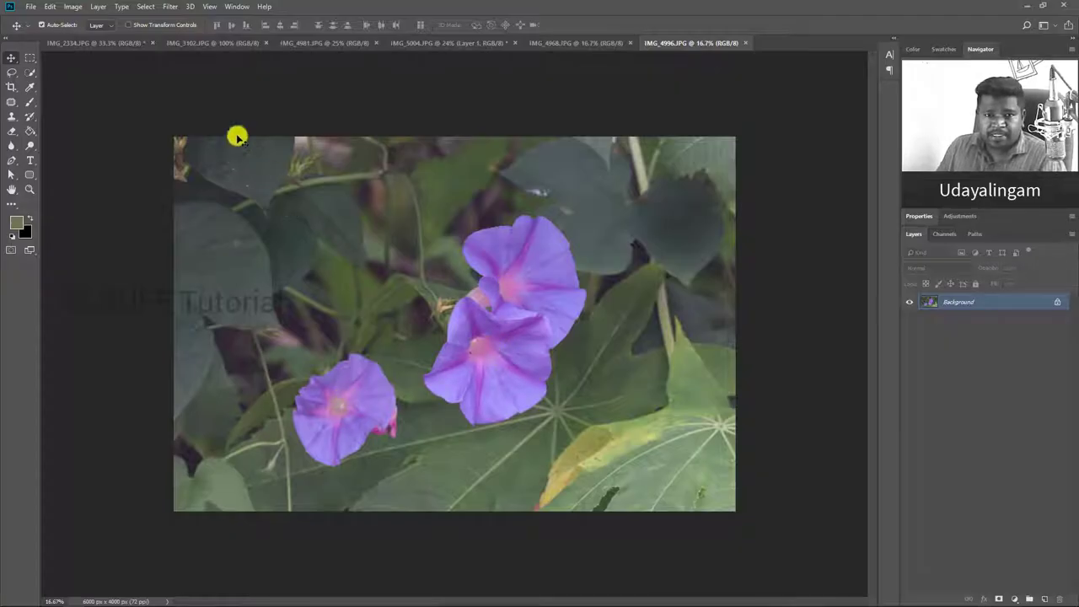
Auto-select the morning glory flowers as subject and inspect the selection edges up close.
left_click(148, 7)
left_click(156, 137)
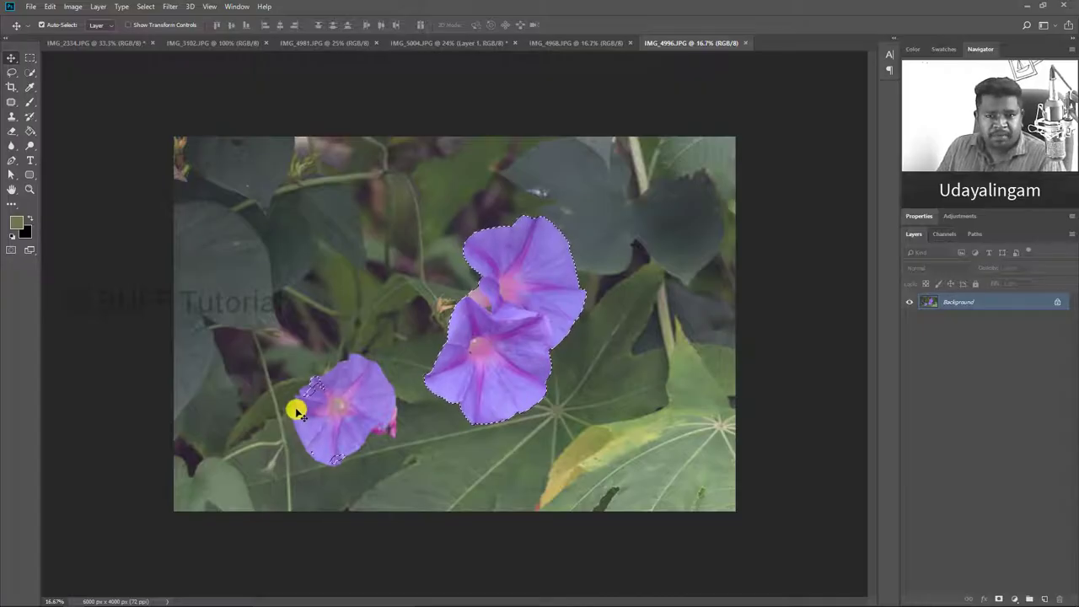
scroll(530, 345, "up", 5)
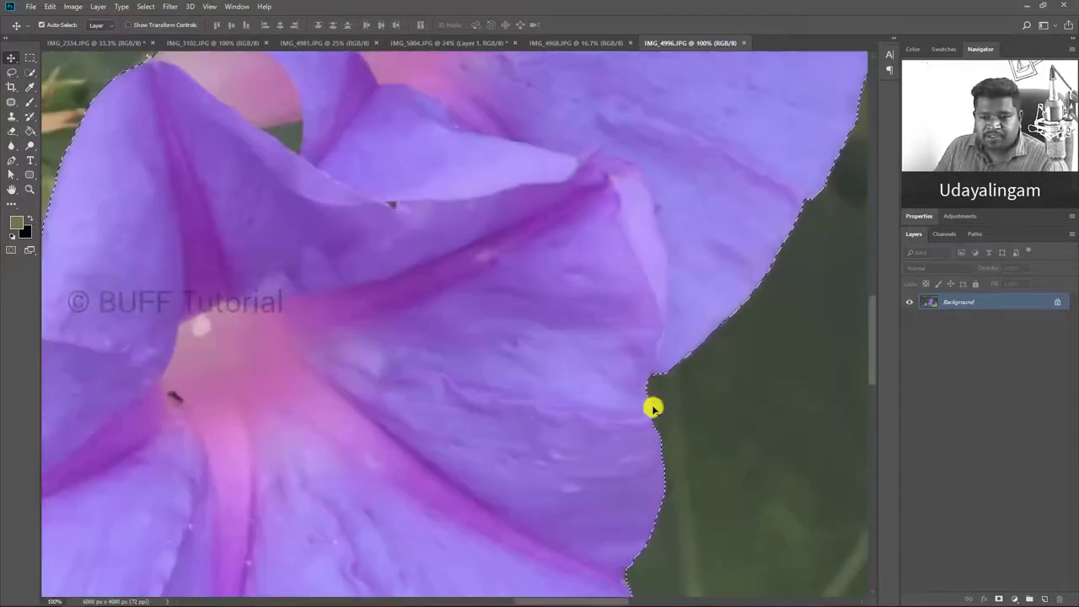
scroll(607, 421, "up", 2)
scroll(607, 354, "up", 2)
scroll(670, 320, "up", 2)
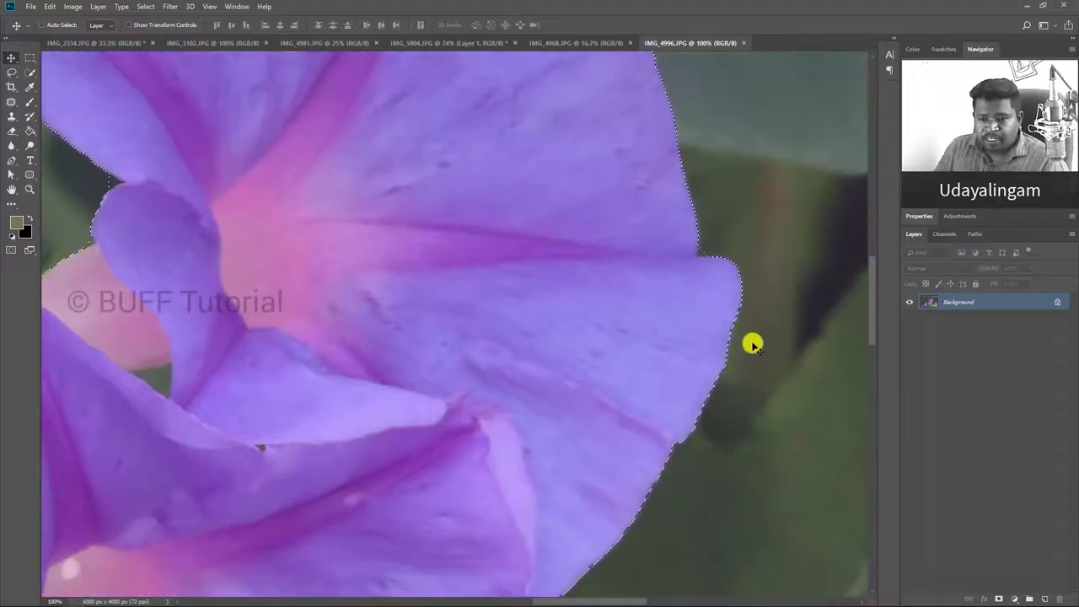
scroll(446, 425, "down", 2)
scroll(430, 413, "left", 4)
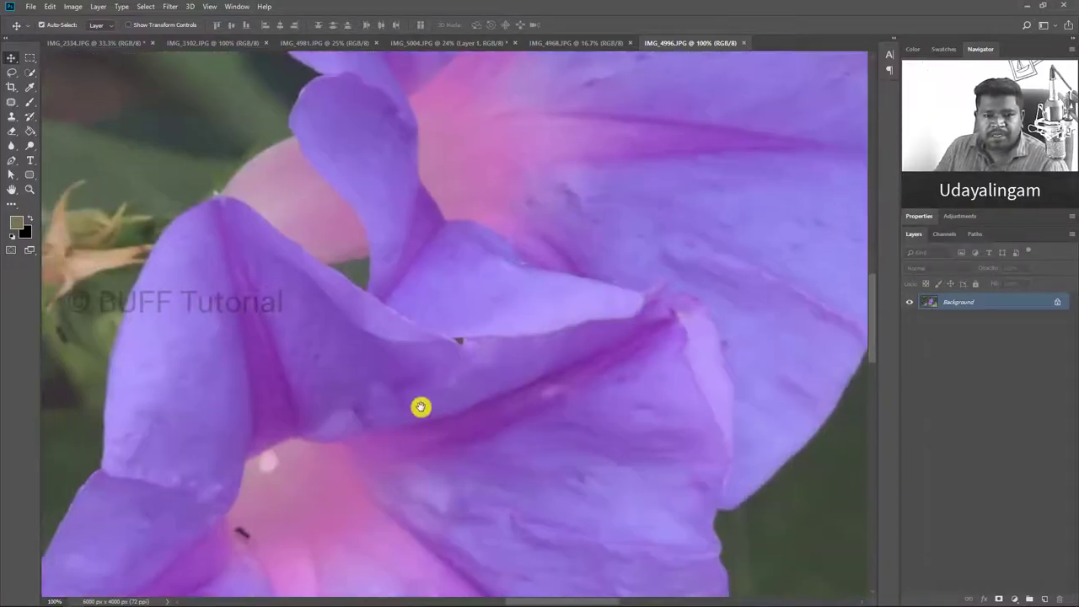
scroll(421, 407, "down", 1)
scroll(450, 330, "down", 1)
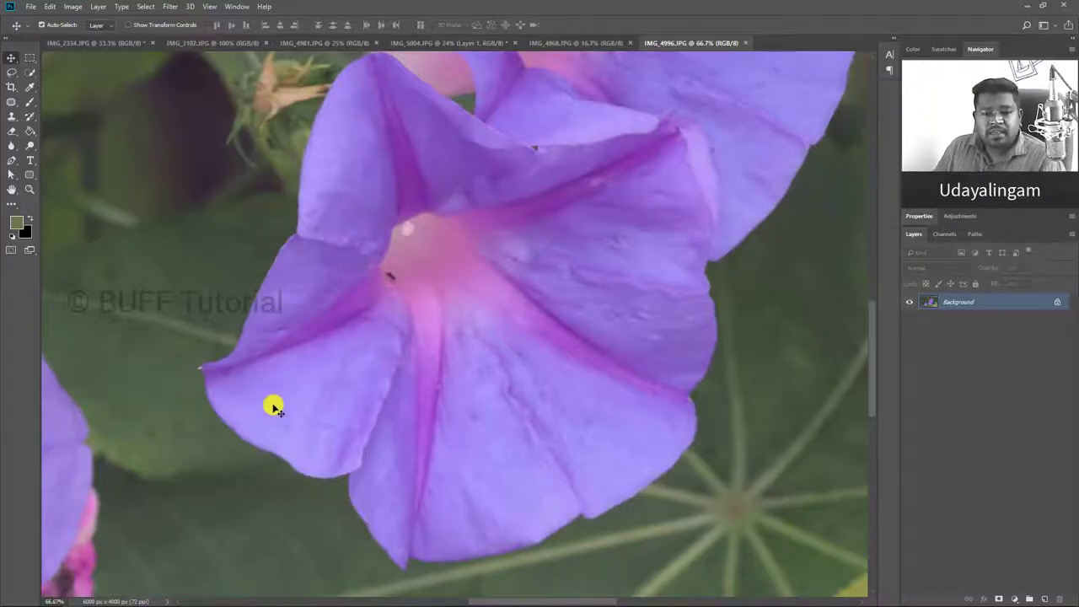
scroll(551, 294, "left", 2)
scroll(429, 338, "left", 5)
scroll(429, 337, "down", 2)
scroll(504, 324, "left", 2)
scroll(504, 324, "down", 1)
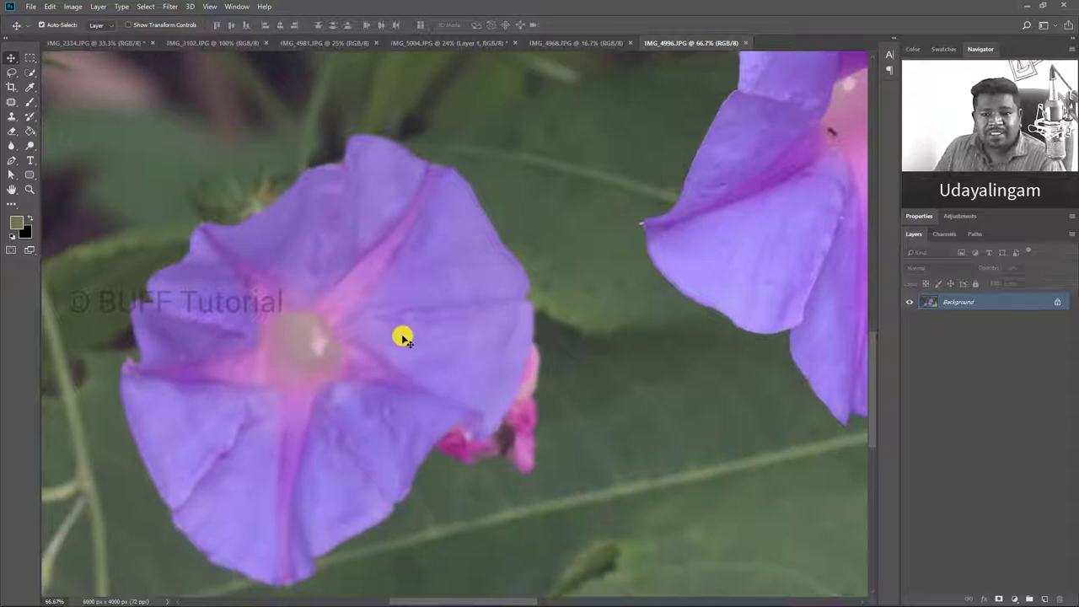
scroll(489, 308, "down", 1)
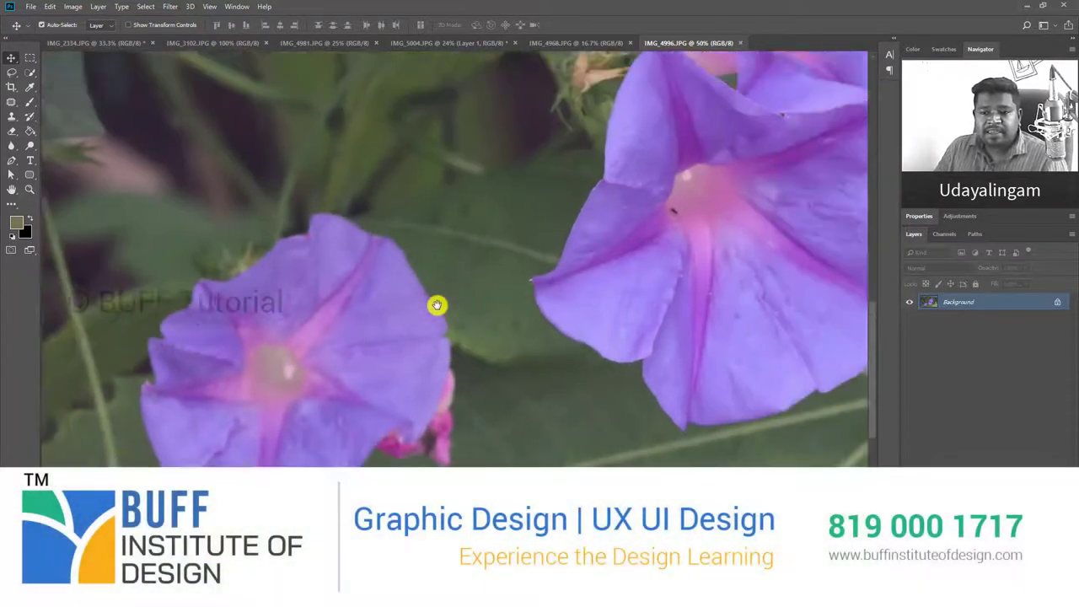
scroll(472, 295, "right", 2)
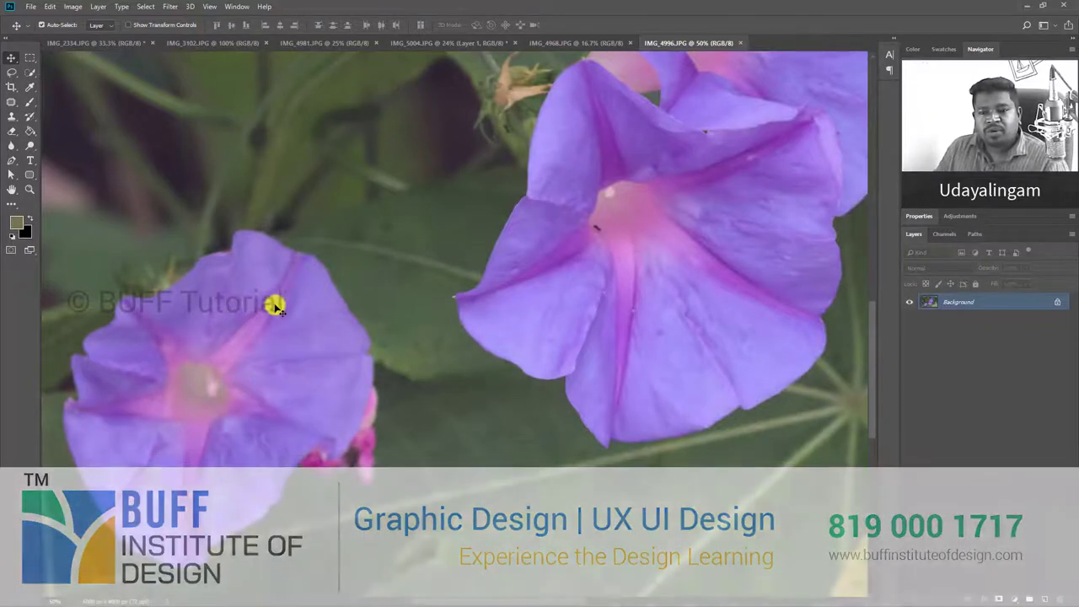
Fit the photo, reselect the flowers, and add the lower-left flower with the Lasso in Add mode.
key("ctrl+minus")
key("ctrl+minus")
key("ctrl+minus")
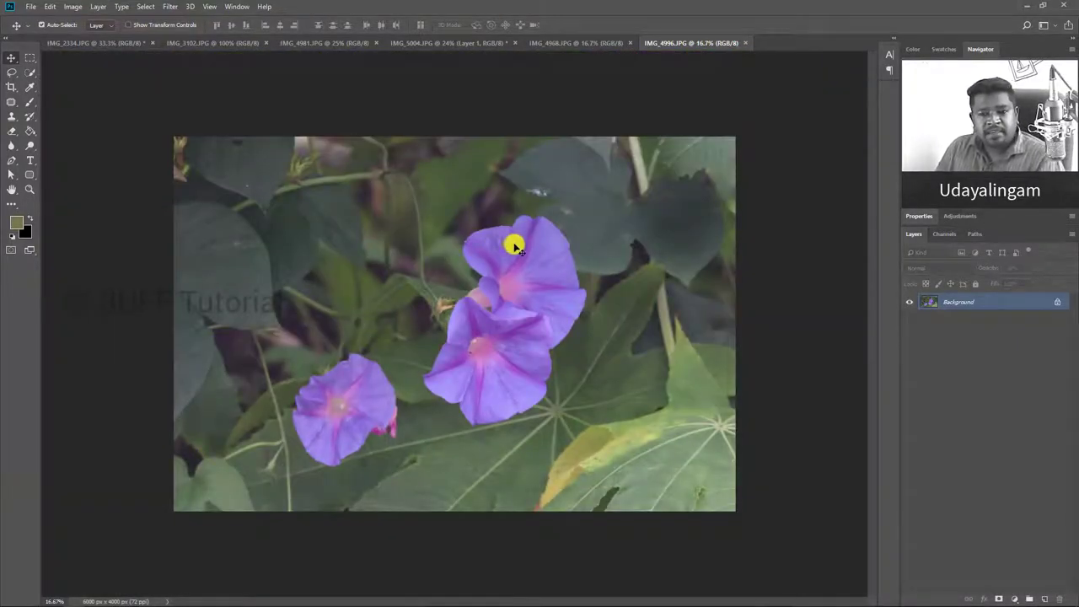
left_click(514, 245)
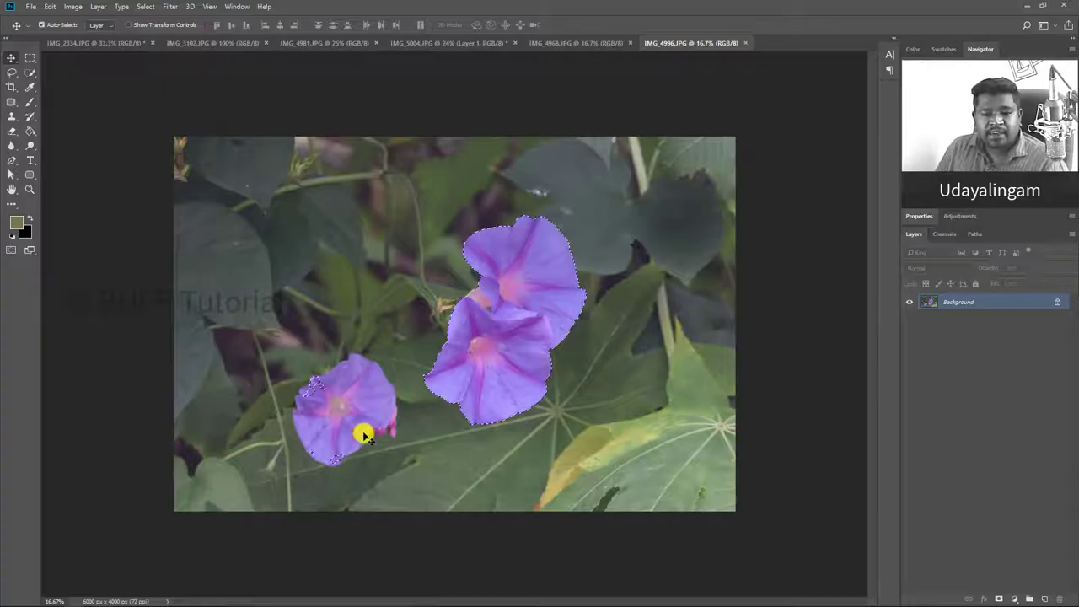
mouse_move(361, 434)
left_mouse_down()
mouse_move(366, 363)
mouse_move(323, 446)
left_mouse_up()
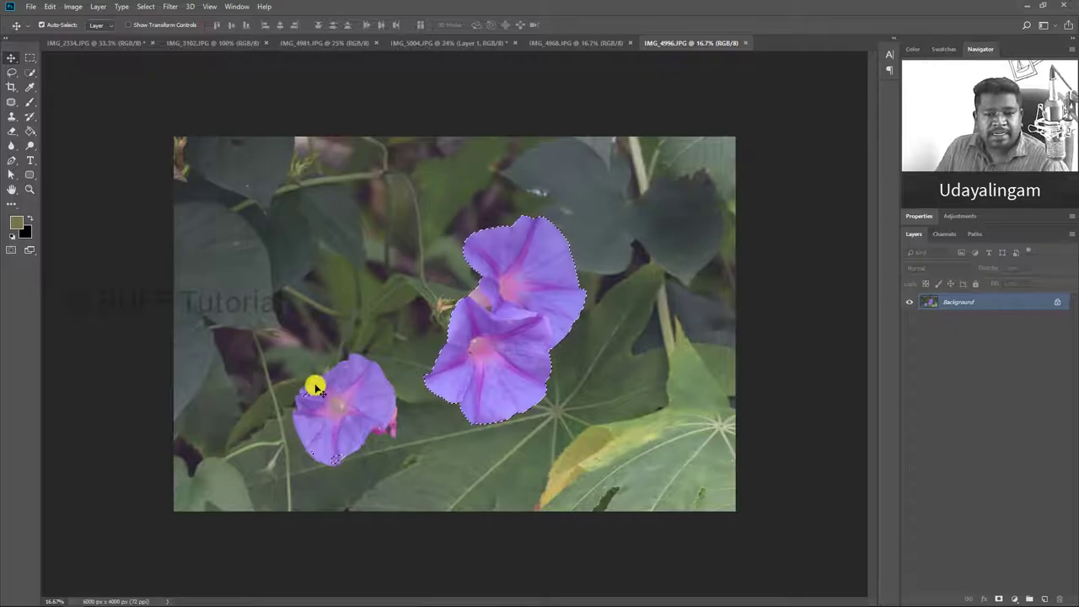
left_click(12, 72)
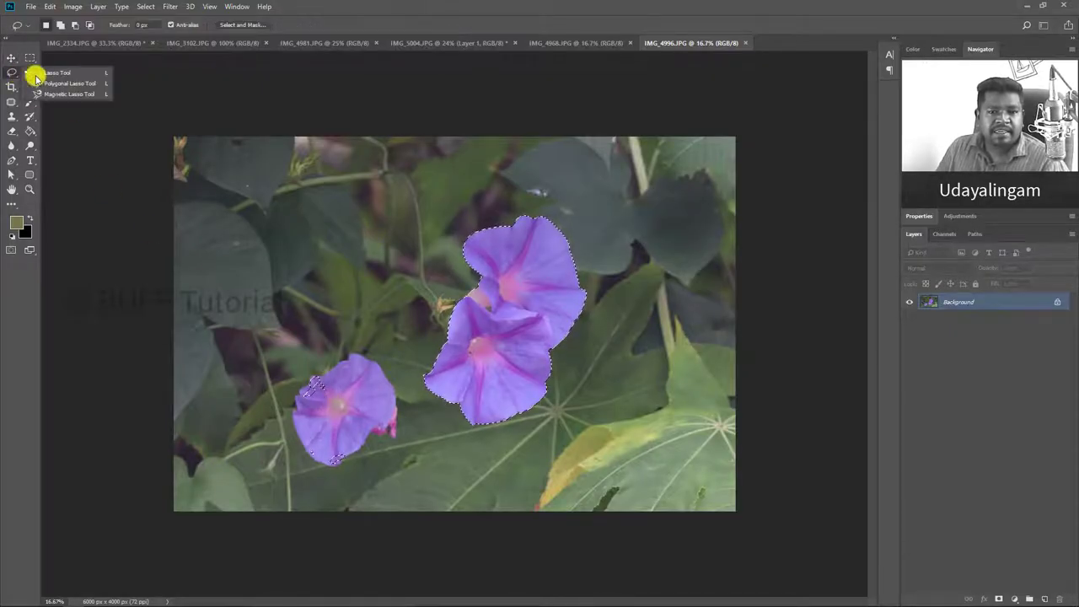
left_click(54, 76)
left_click(75, 25)
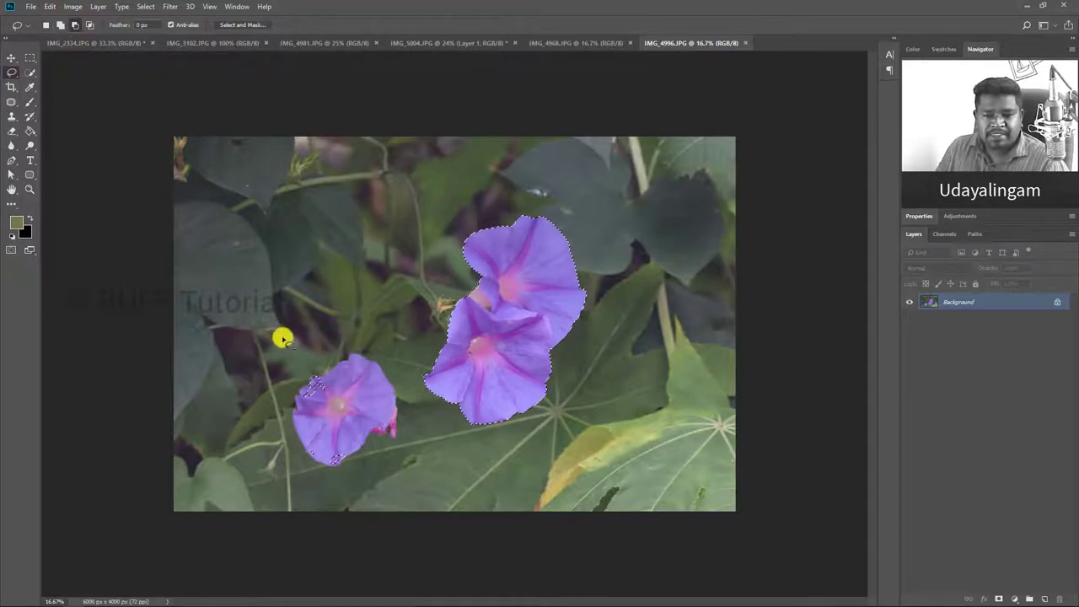
mouse_move(281, 337)
left_mouse_down()
mouse_move(355, 493)
mouse_move(279, 323)
left_mouse_up()
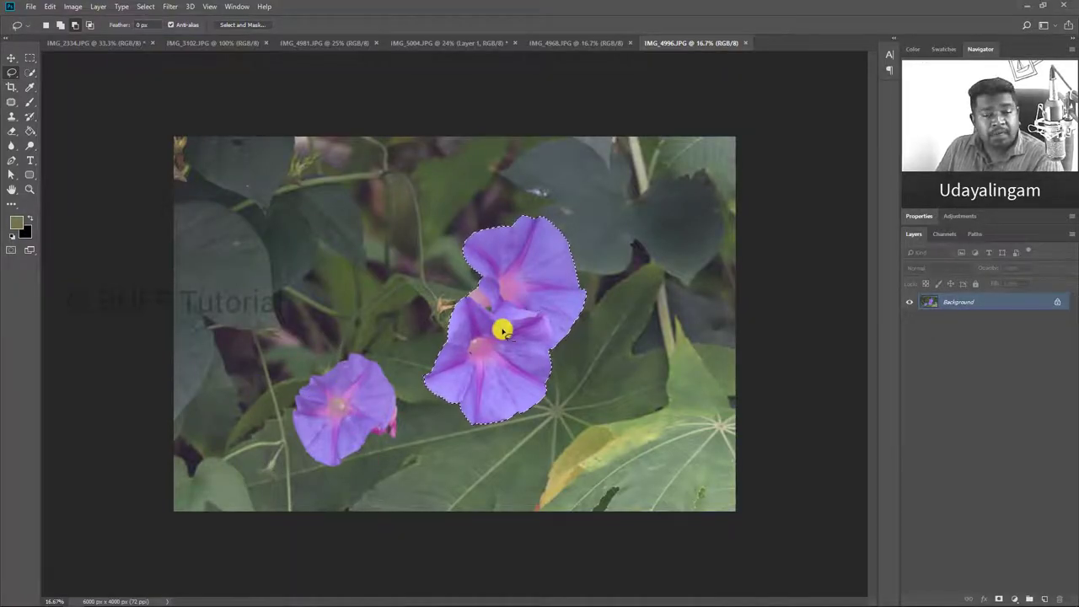
left_click(60, 24)
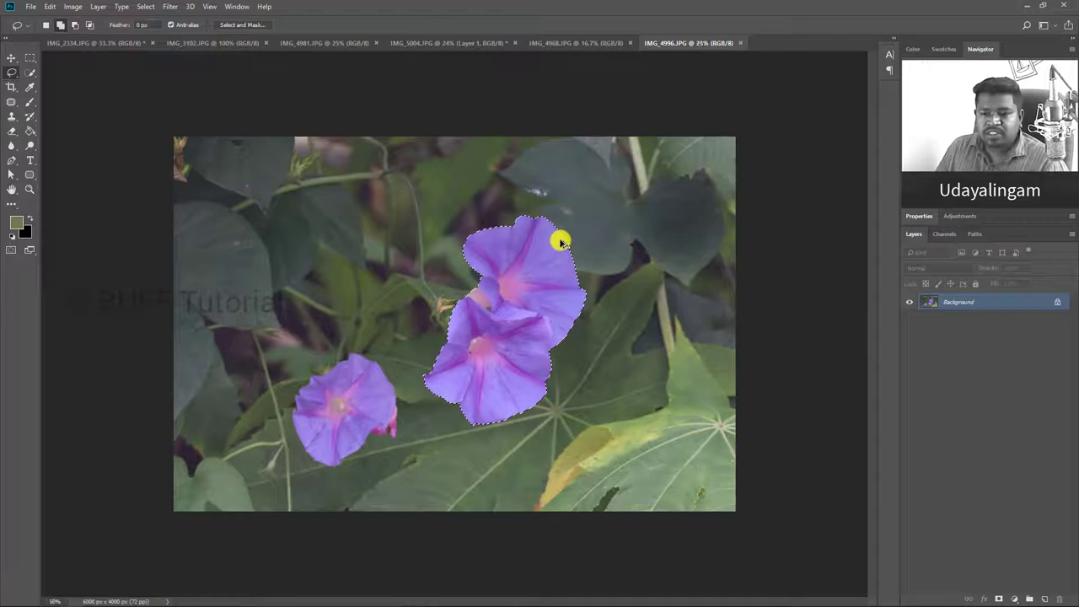
scroll(561, 243, "up", 3)
Zoom into the girl's portrait and trace her neck edge with the Lasso to tighten the selection.
left_click(115, 42)
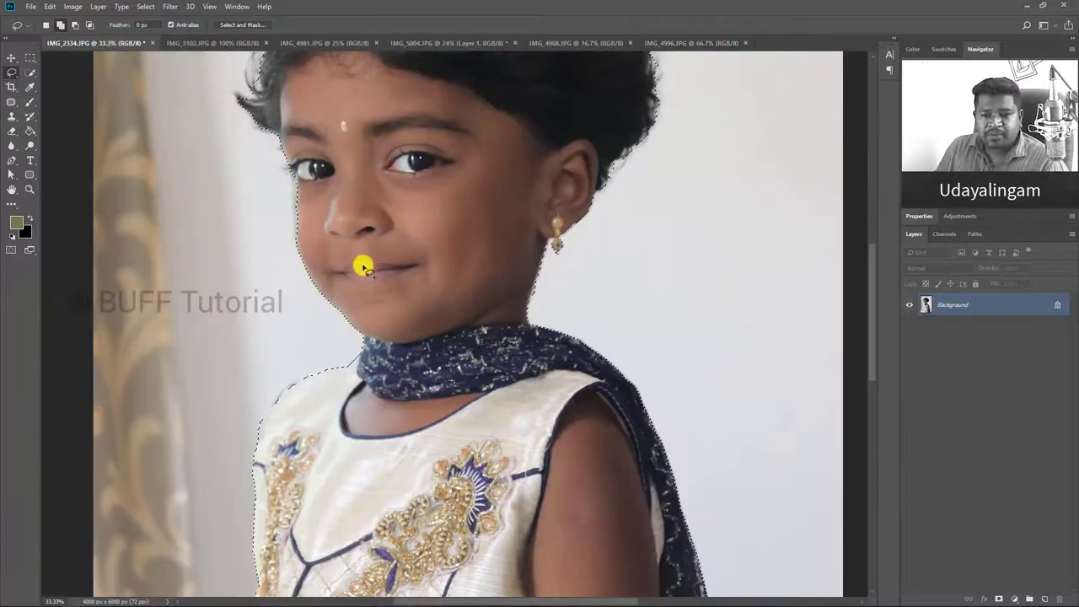
scroll(549, 289, "up", 1)
scroll(523, 312, "up", 2)
scroll(498, 350, "up", 1)
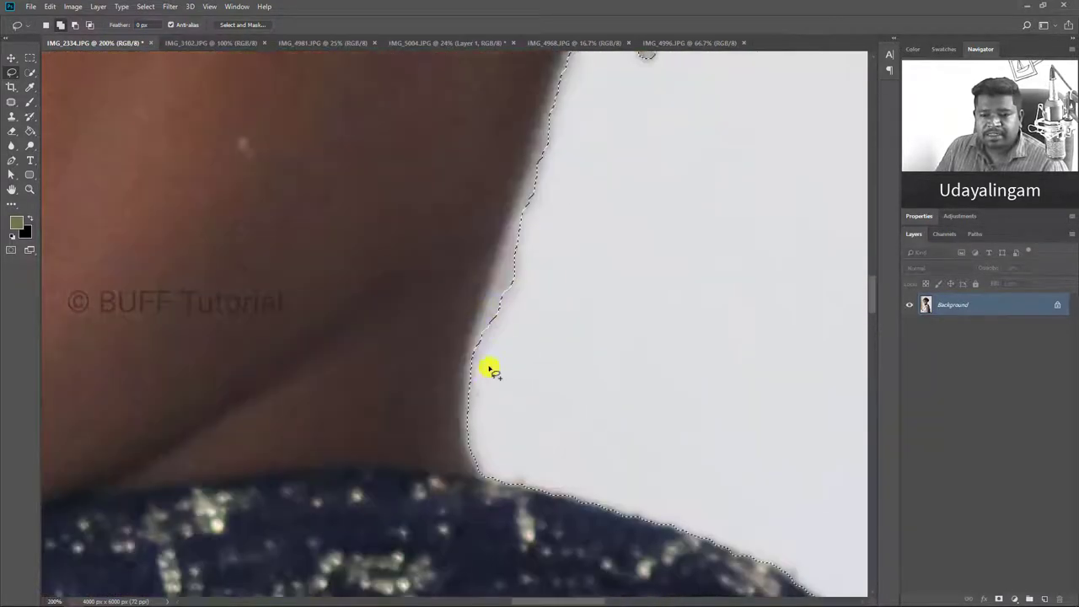
mouse_move(481, 458)
left_mouse_down()
mouse_move(483, 304)
mouse_move(509, 234)
mouse_move(564, 190)
mouse_move(582, 197)
mouse_move(556, 206)
left_mouse_up()
left_click(75, 24)
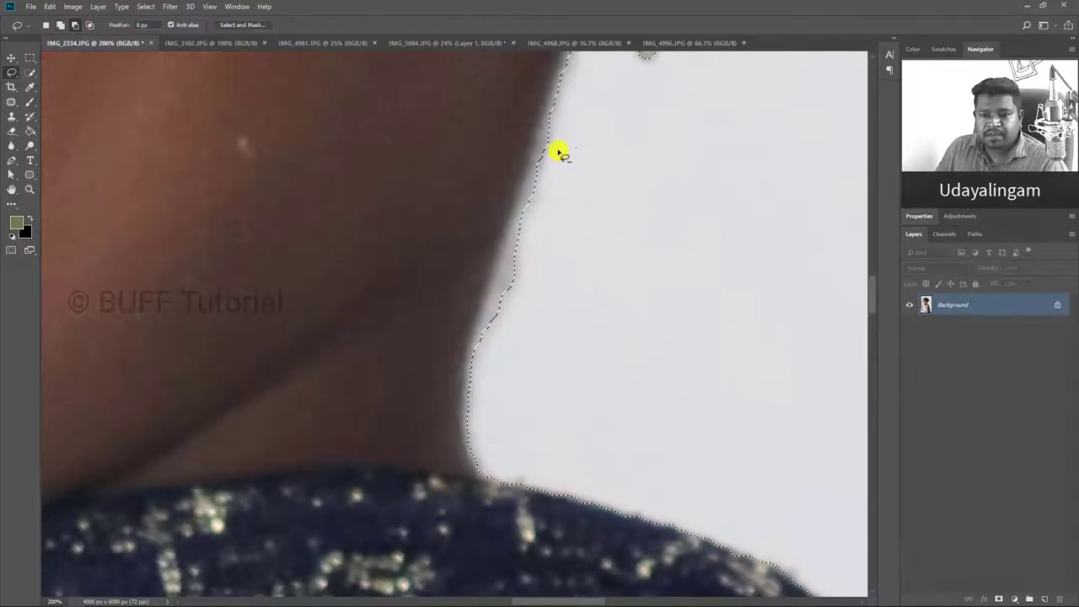
mouse_move(559, 152)
left_mouse_down()
mouse_move(517, 185)
mouse_move(468, 352)
mouse_move(480, 447)
left_mouse_up()
left_click_drag(601, 168, 652, 392)
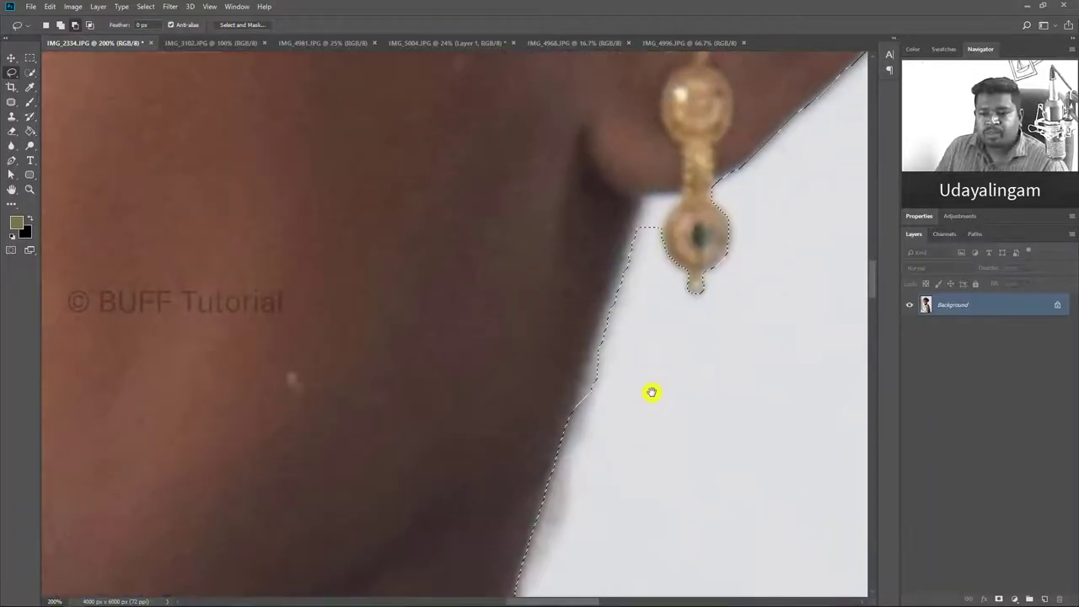
Extend the Lasso trace up the neck to include the dangling earring, then zoom back out.
mouse_move(576, 464)
left_mouse_down()
mouse_move(578, 385)
mouse_move(622, 252)
mouse_move(646, 205)
mouse_move(672, 198)
mouse_move(676, 206)
left_mouse_up()
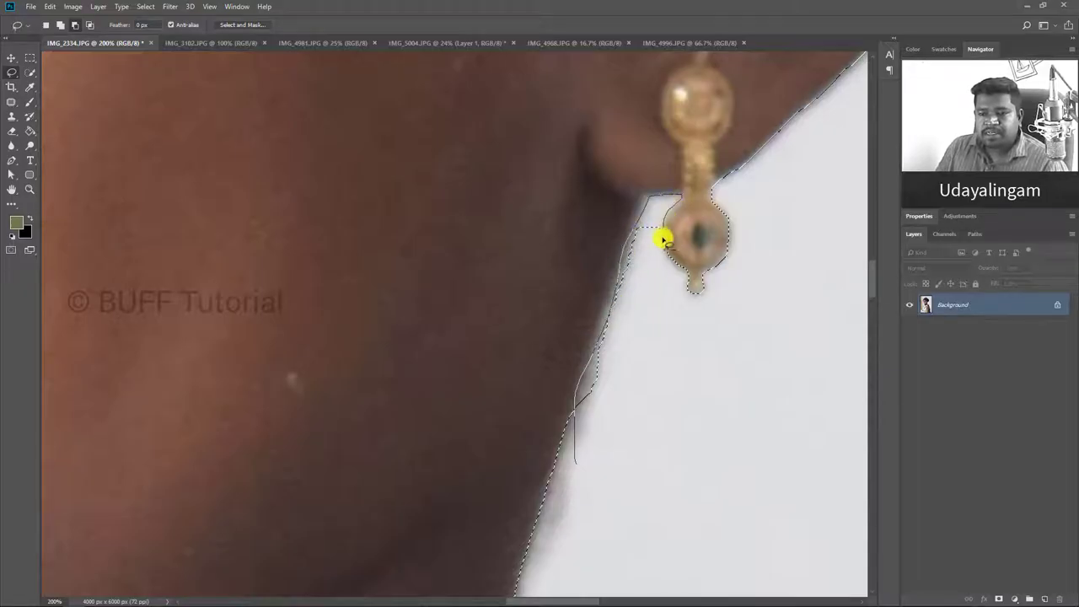
mouse_move(645, 348)
left_mouse_down()
mouse_move(573, 450)
mouse_move(576, 462)
left_mouse_up()
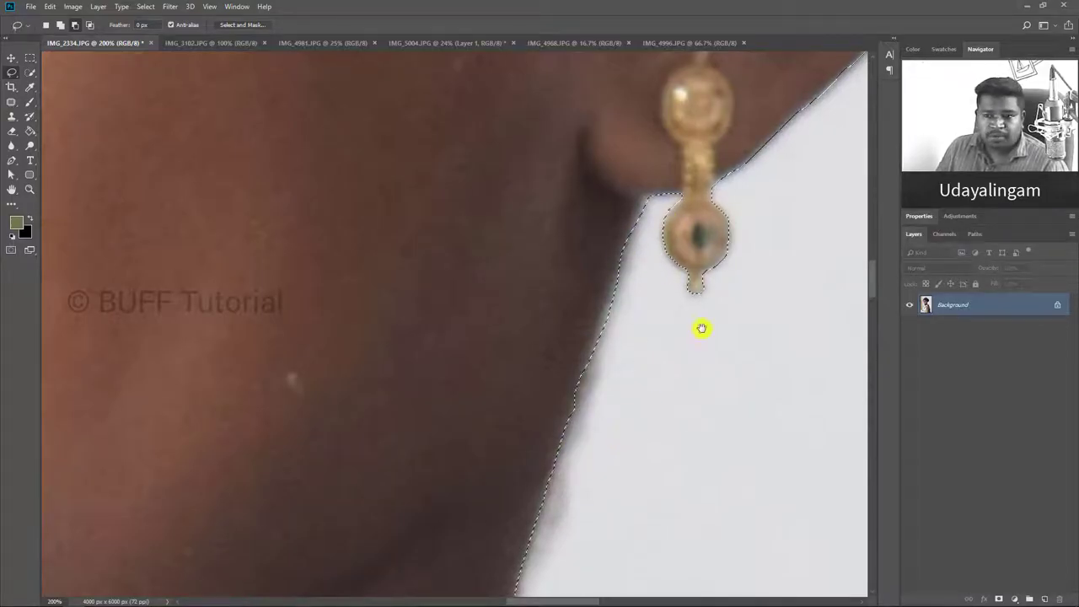
left_click_drag(699, 328, 479, 461)
scroll(622, 410, "down", 5, "alt")
scroll(522, 188, "down", 3)
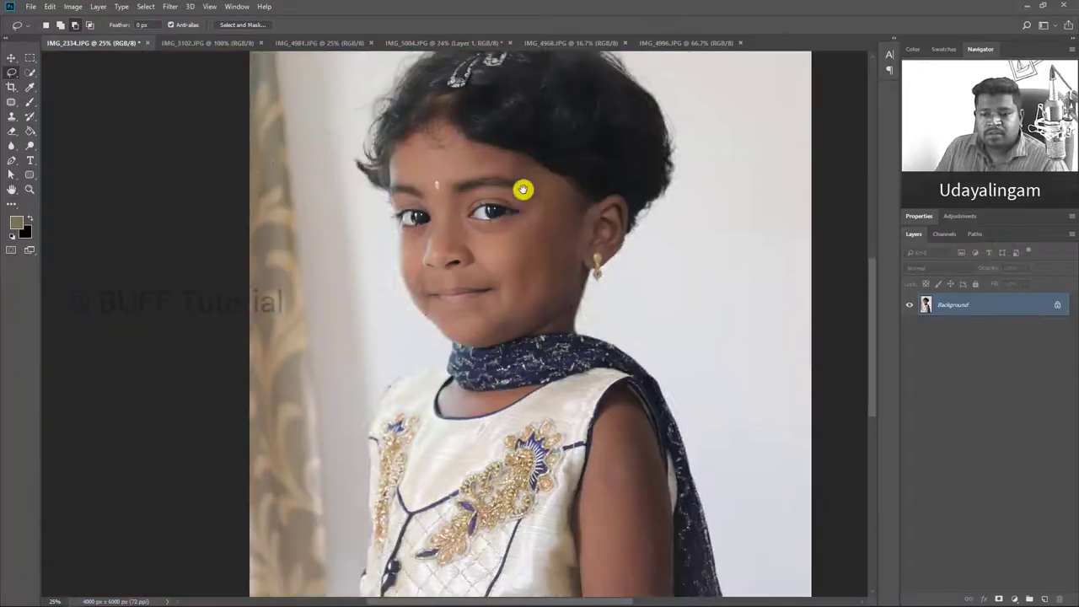
scroll(527, 331, "down", 3)
scroll(526, 331, "down", 3)
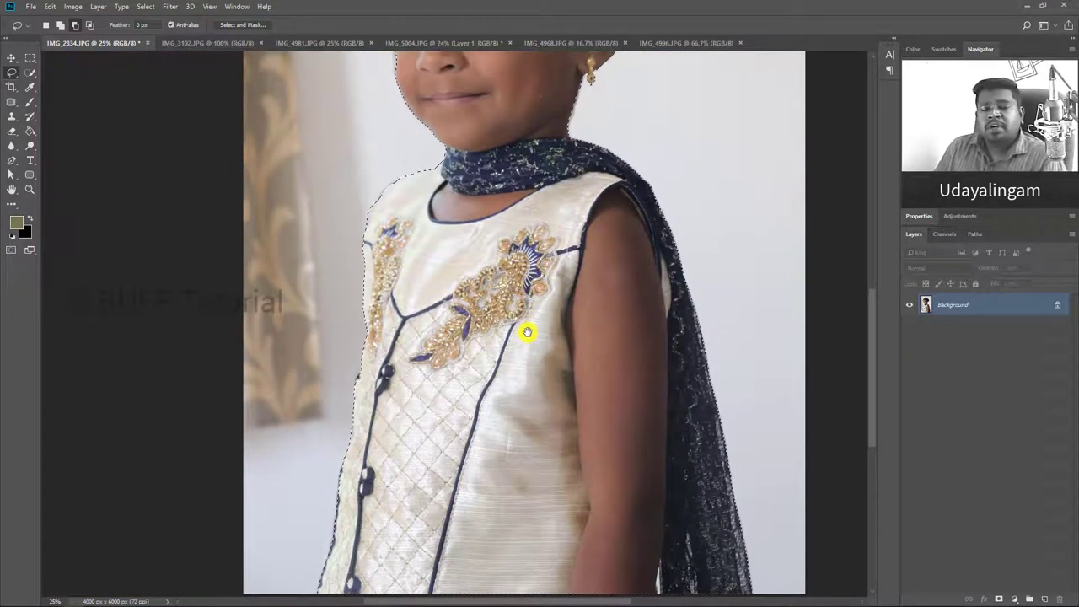